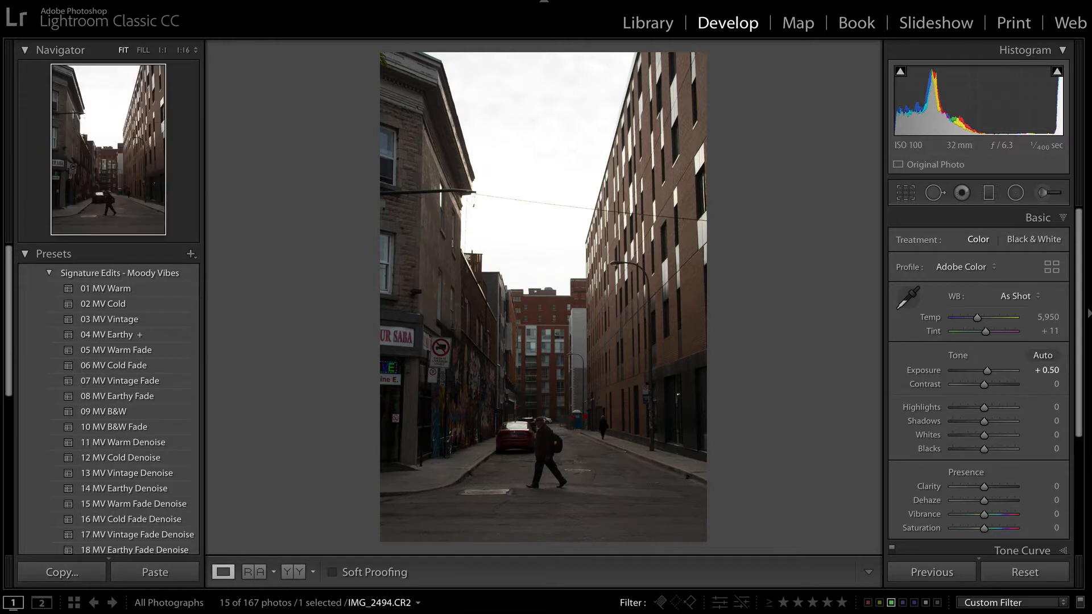
Step: Browse through the unedited street, portrait, desert and seascape photos in the filmstrip
{"action": "key", "text": "Right"}
{"action": "key", "text": "Right"}
{"action": "key", "text": "Right"}
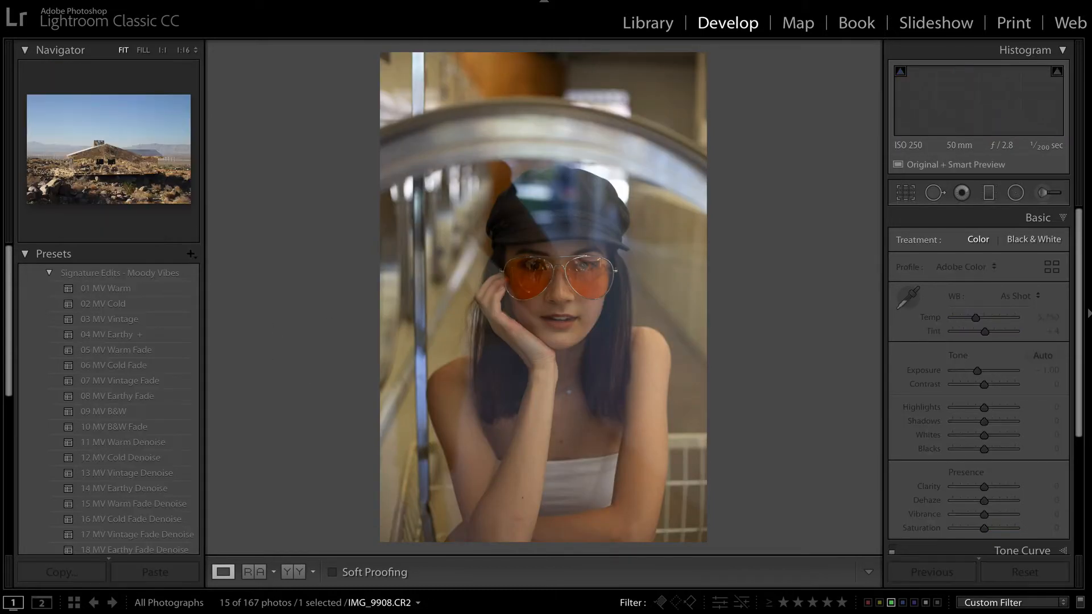
{"action": "key", "text": "Right"}
{"action": "key", "text": "Right"}
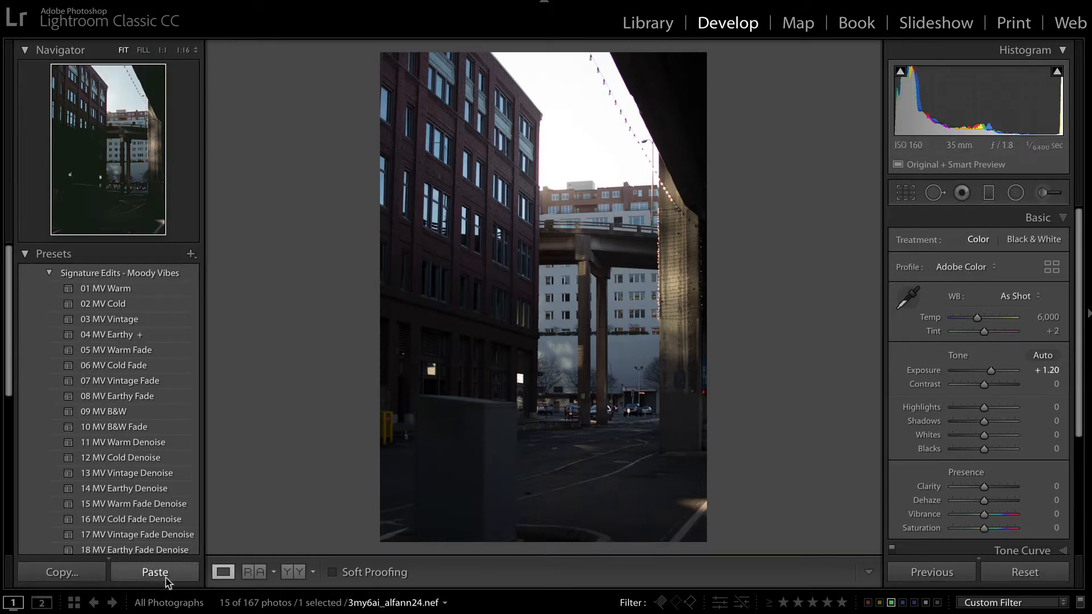
{"action": "left_click", "coordinate": [128, 613]}
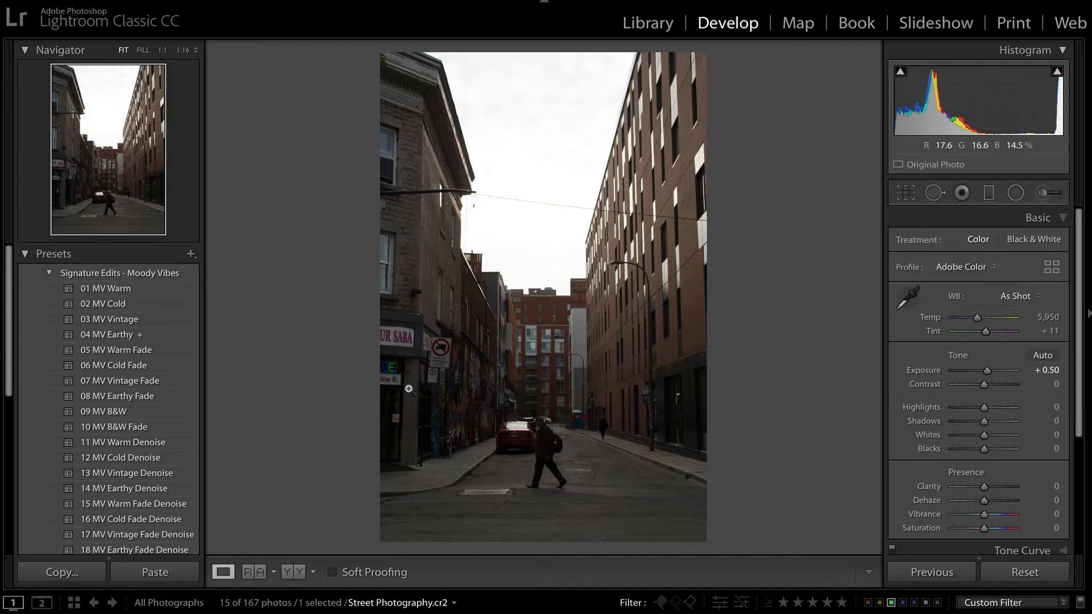
{"action": "key", "text": "Right"}
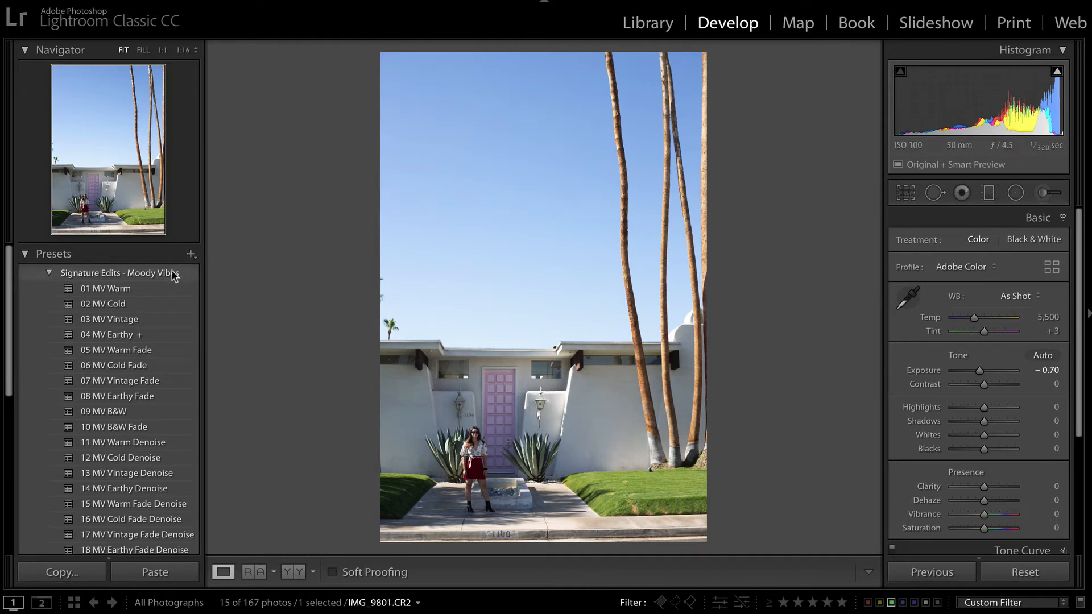
Step: Apply the 04 MV Earthy preset to Street Photography.cr2 and the 08 MV Earthy Fade preset to the seascape IMG_2494.CR2
{"action": "left_click", "coordinate": [110, 613]}
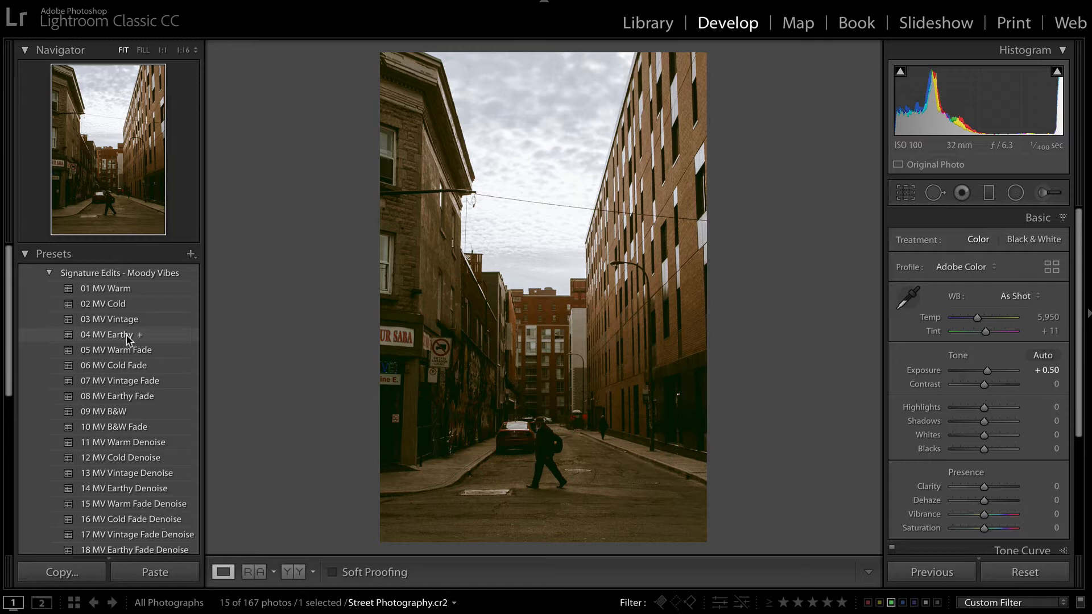
{"action": "left_click", "coordinate": [128, 338]}
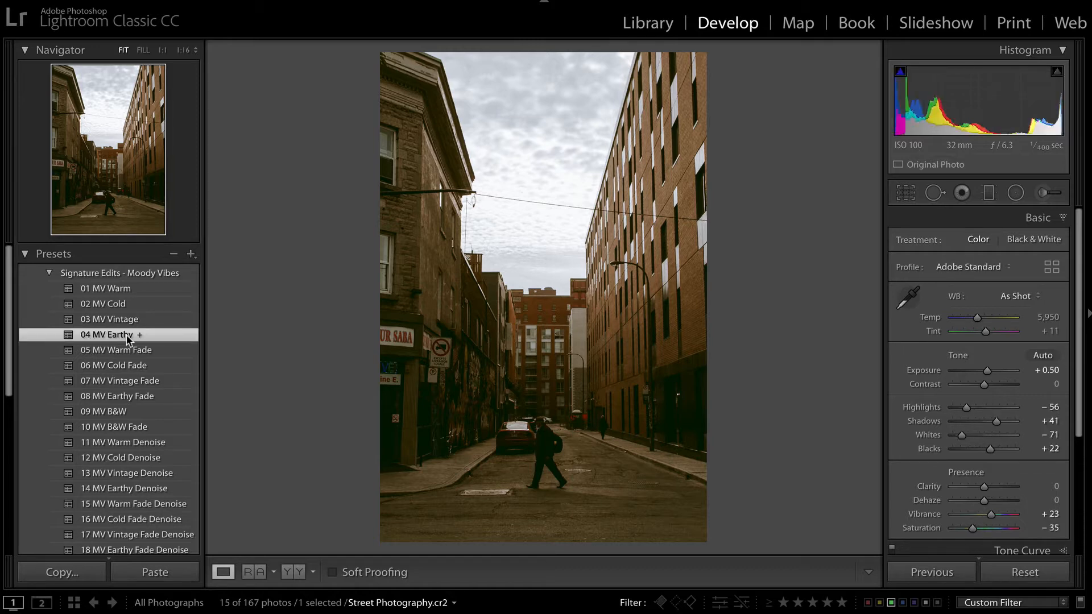
{"action": "key", "text": "Right"}
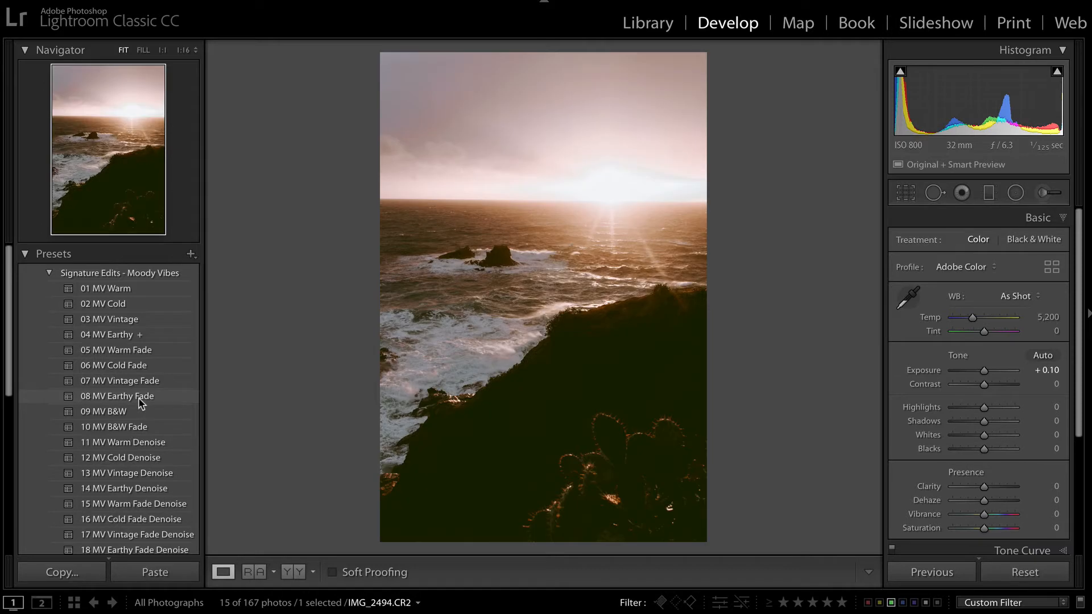
{"action": "left_click", "coordinate": [140, 400]}
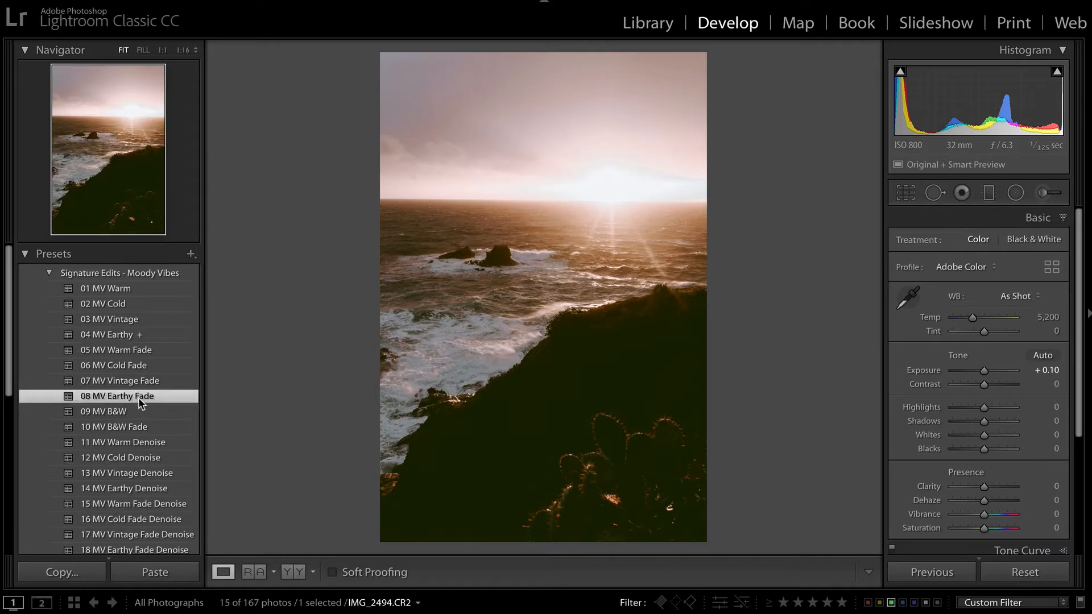
Step: Add a slanted graduated filter over the lower part of the seascape with the 11 Add Texture effect and set its amount to 94
{"action": "left_click", "coordinate": [990, 196]}
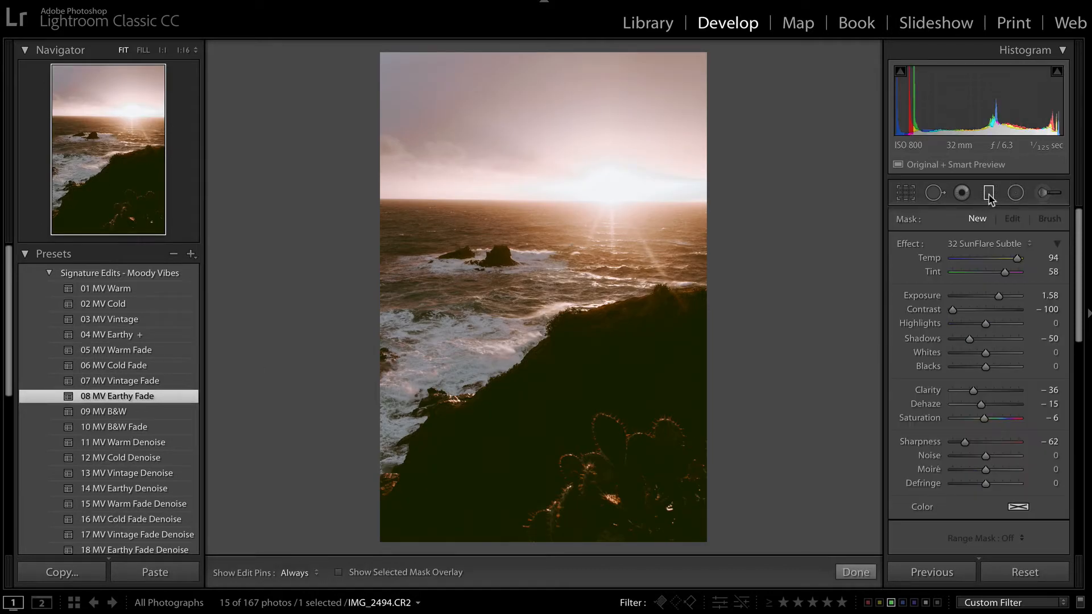
{"action": "left_click", "coordinate": [983, 247]}
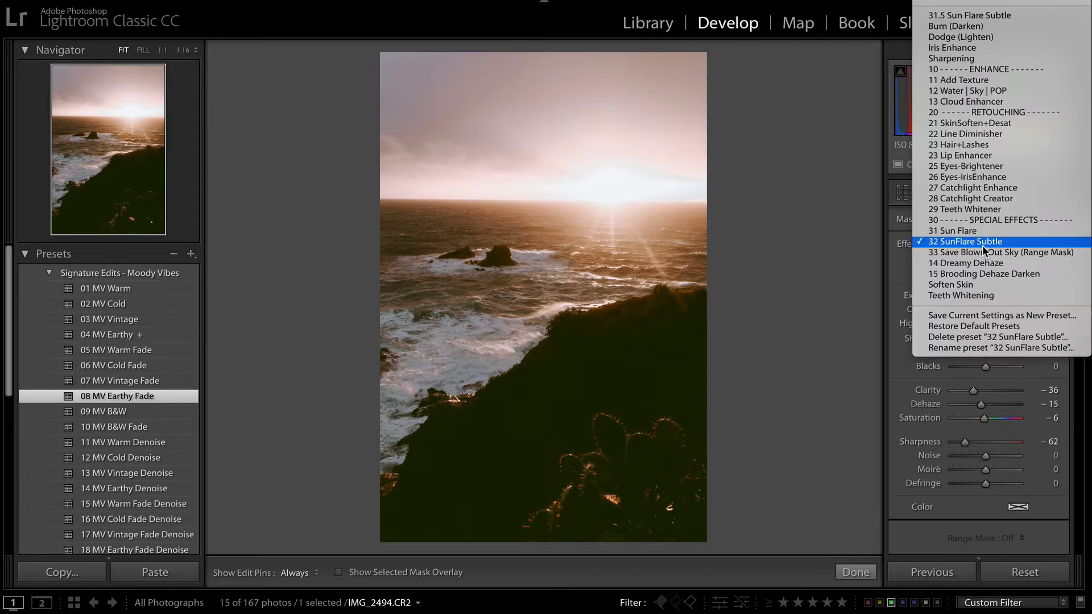
{"action": "left_click", "coordinate": [974, 80]}
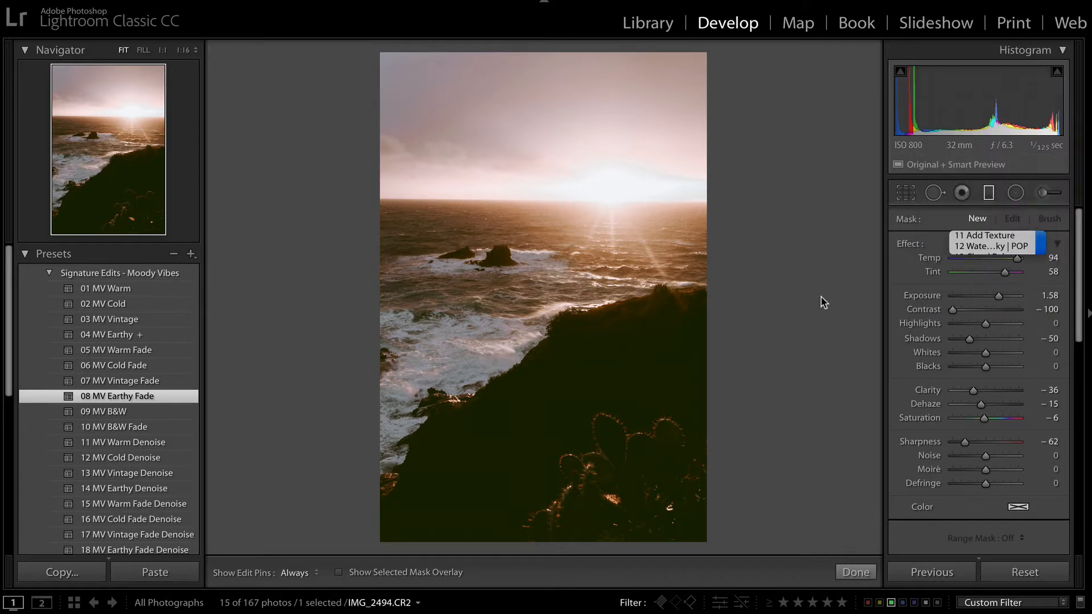
{"action": "left_click_drag", "start_coordinate": [688, 545], "coordinate": [583, 242]}
{"action": "left_click", "coordinate": [1057, 243]}
{"action": "left_click_drag", "start_coordinate": [982, 259], "coordinate": [1017, 261]}
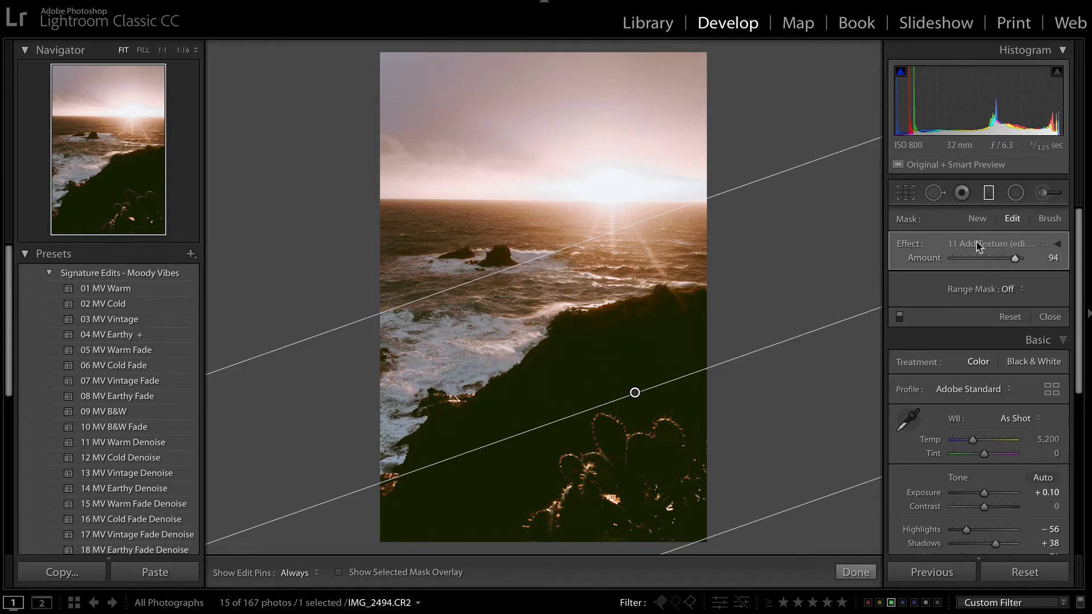
Step: Look through the available local adjustment effect presets, keeping the graduated filter's current effect
{"action": "left_click", "coordinate": [981, 244]}
{"action": "scroll", "coordinate": [1001, 546], "scroll_direction": "down", "scroll_amount": 5}
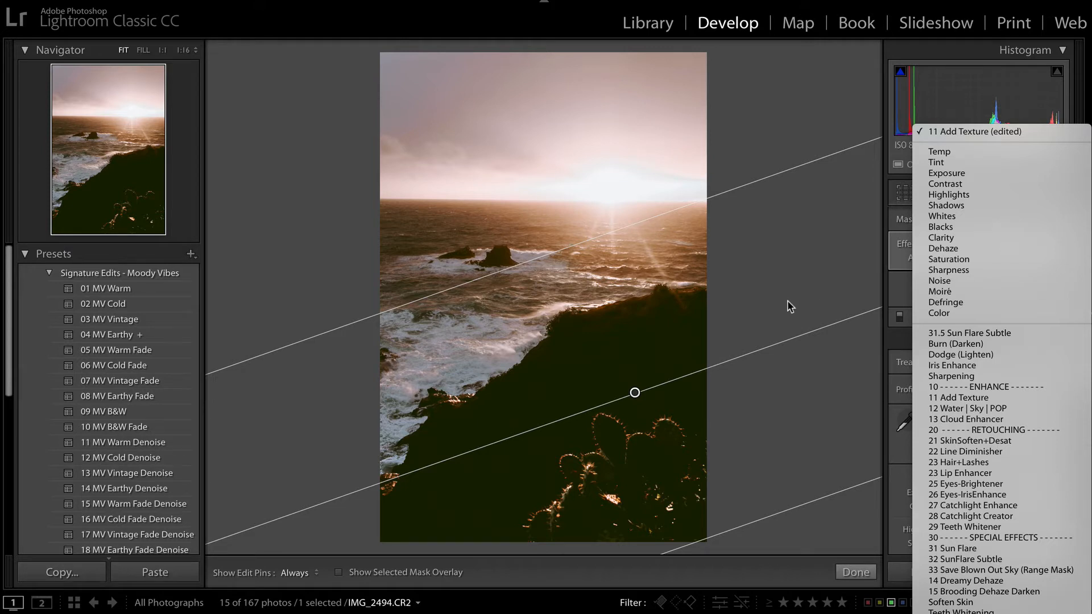
{"action": "left_click", "coordinate": [758, 398]}
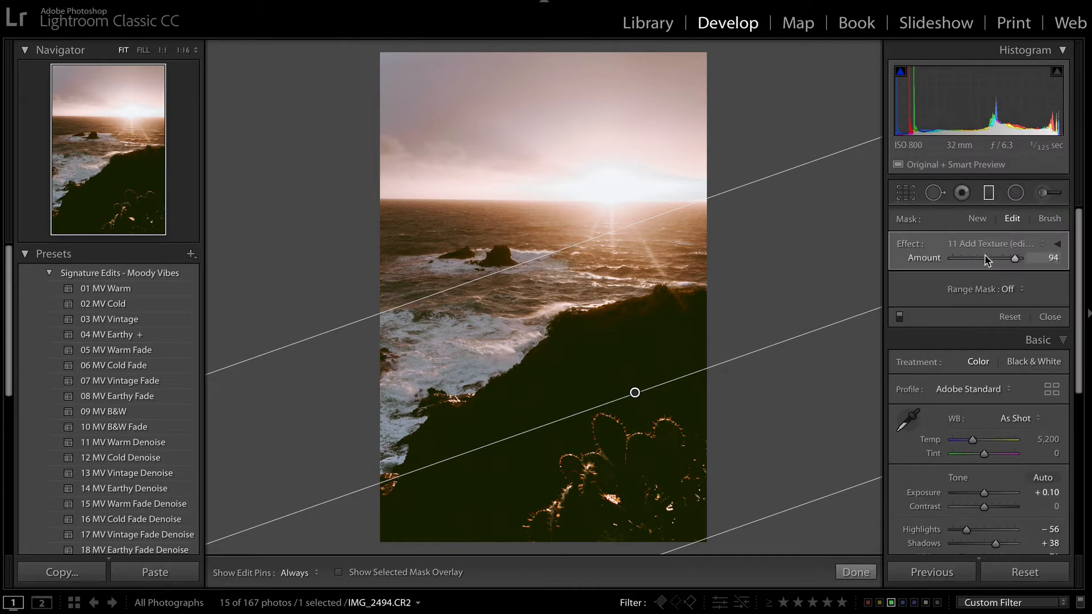
Step: Set the graduated filter's exposure to 0.48 and contrast to 11, and close the filter
{"action": "left_click", "coordinate": [1058, 245]}
{"action": "left_click_drag", "start_coordinate": [986, 296], "coordinate": [989, 296]}
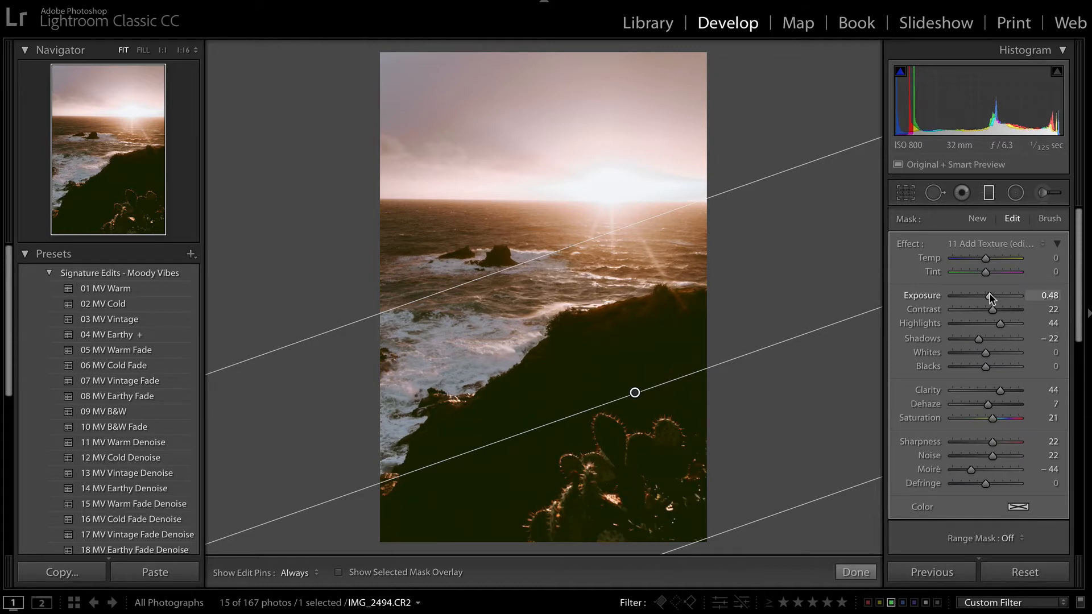
{"action": "left_click_drag", "start_coordinate": [992, 312], "coordinate": [988, 314]}
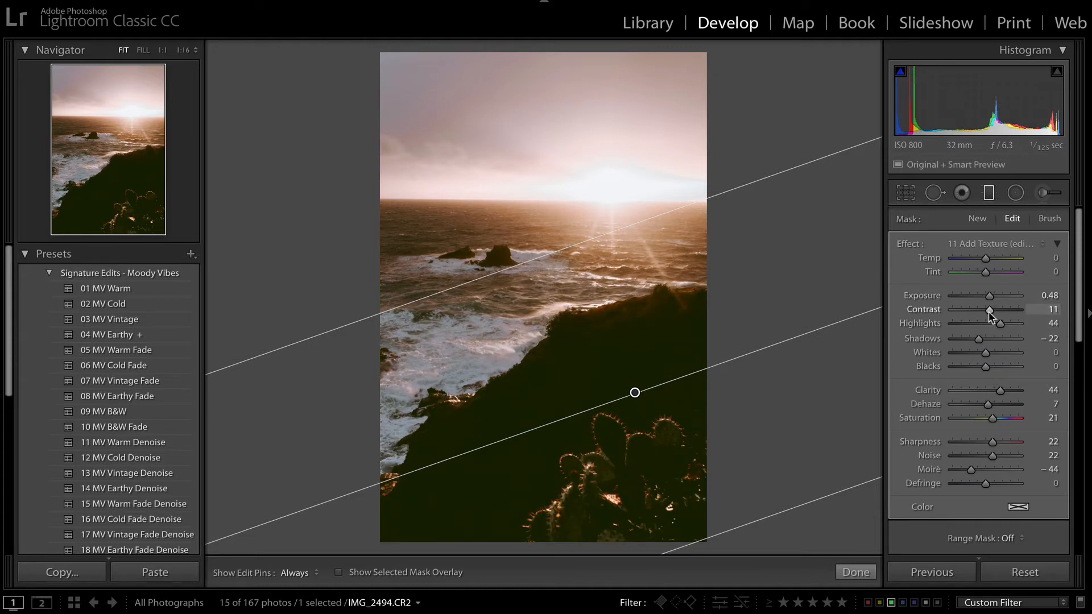
{"action": "key", "text": "m"}
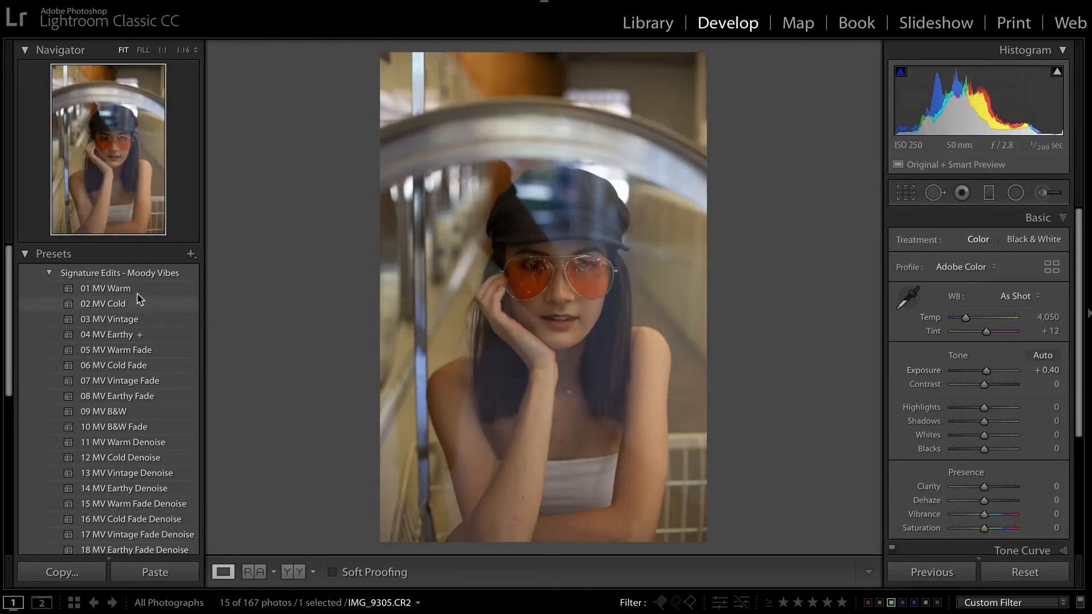
Step: On IMG_9305.CR2, try 01 MV Warm and 07 MV Vintage Fade, lower the exposure to +0.10, and settle on the 08 MV Earthy Fade preset
{"action": "left_click", "coordinate": [135, 292]}
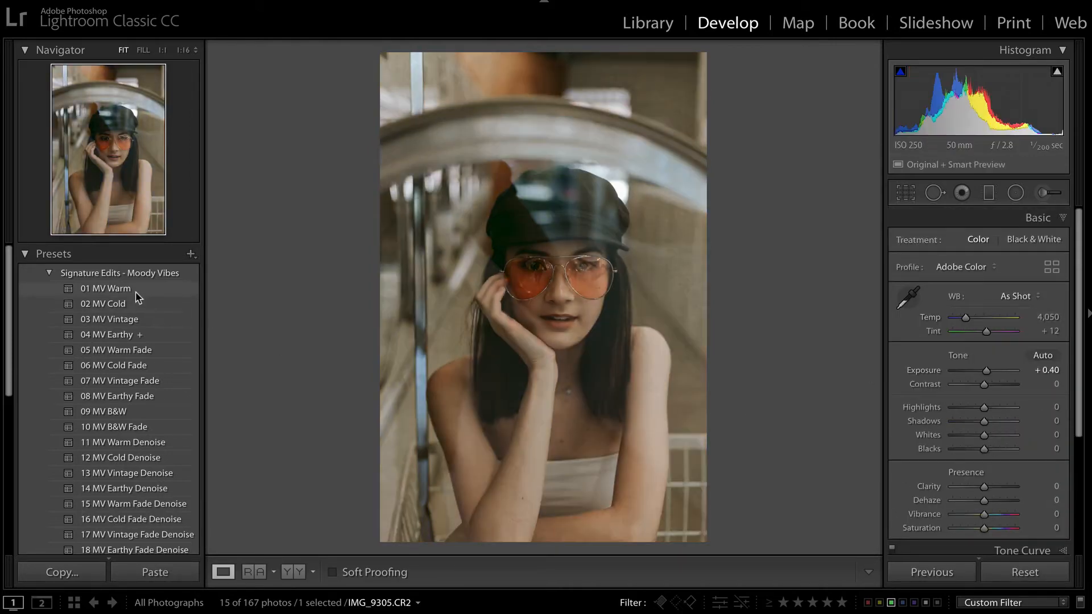
{"action": "left_click", "coordinate": [135, 377]}
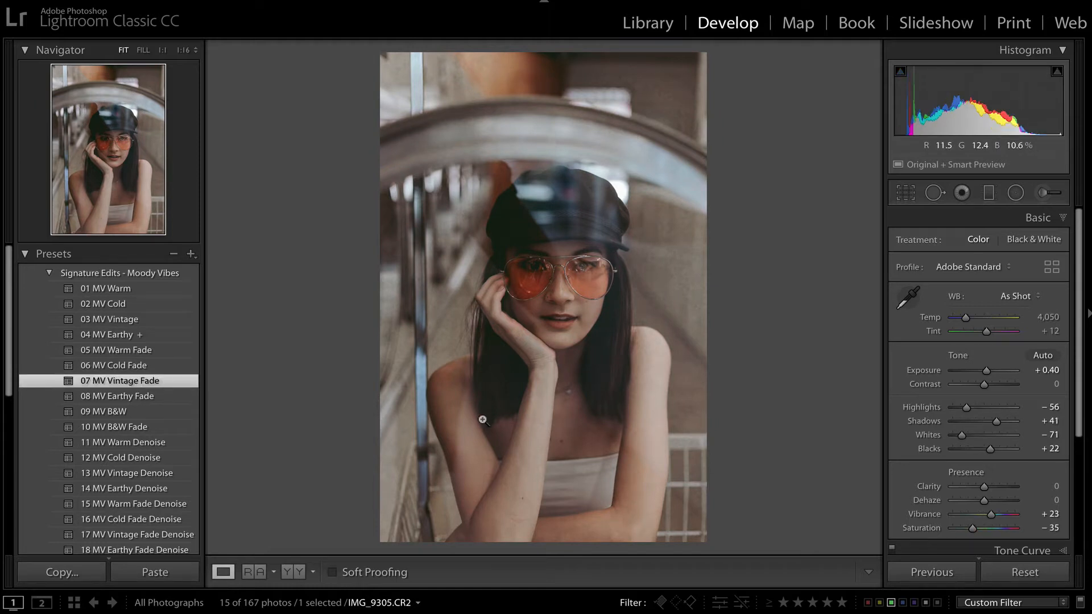
{"action": "key", "text": "minus"}
{"action": "key", "text": "minus"}
{"action": "key", "text": "minus"}
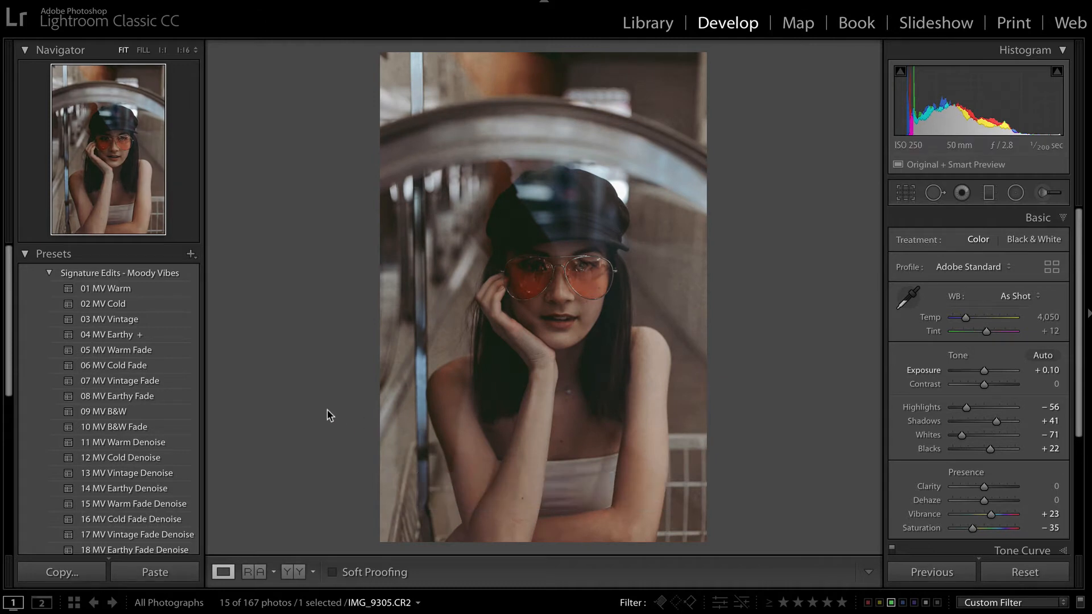
{"action": "left_click", "coordinate": [174, 402]}
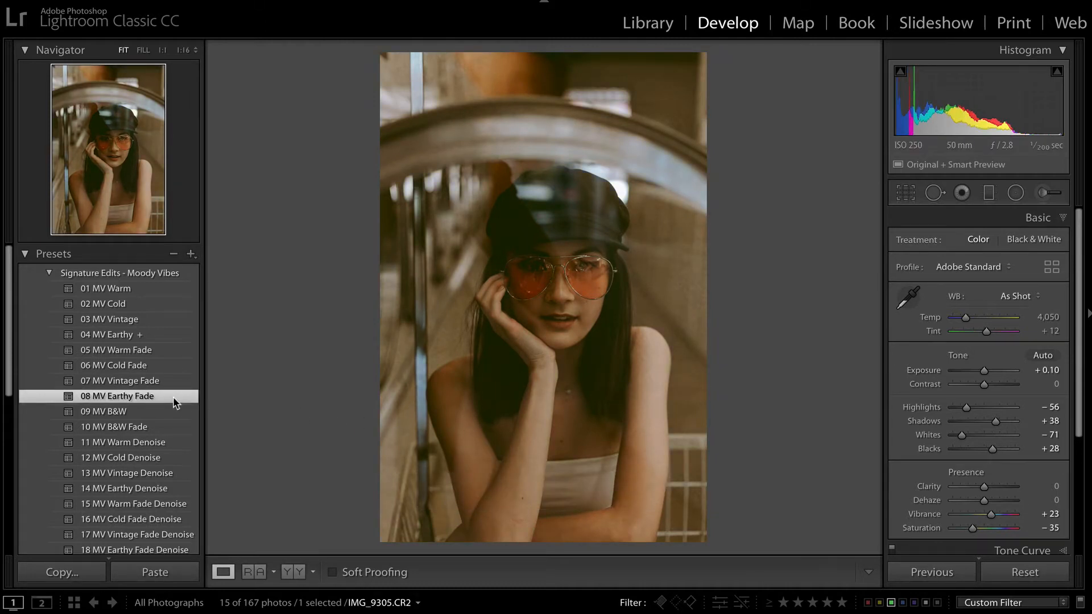
Step: Lower the exposure of the laundromat photo IMG_9463.CR2 to −0.30 and apply the 04 MV Earthy preset
{"action": "key", "text": "Right"}
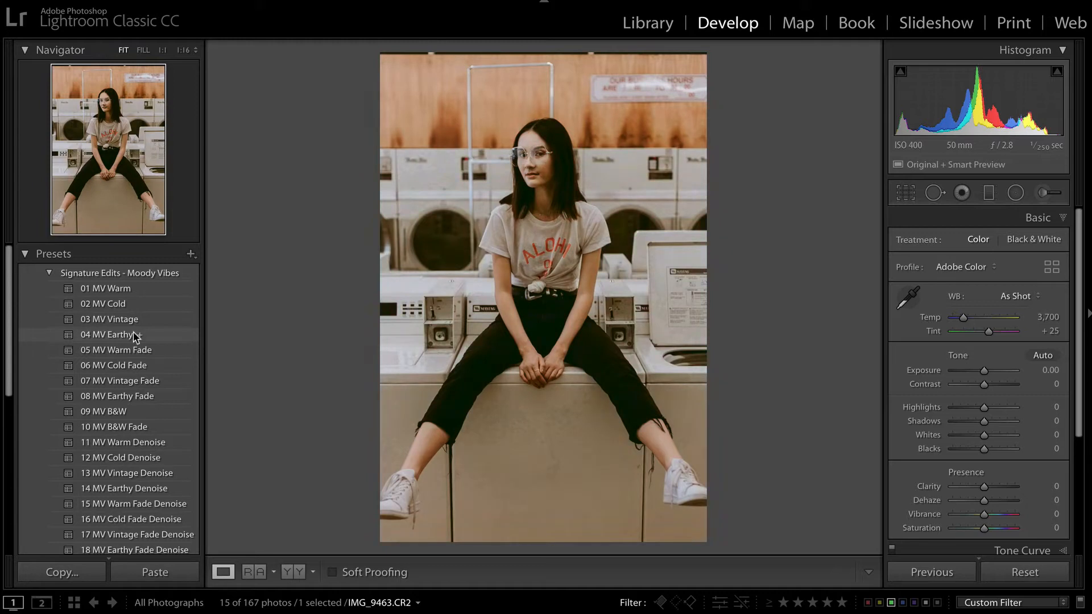
{"action": "key", "text": "minus"}
{"action": "key", "text": "minus"}
{"action": "key", "text": "minus"}
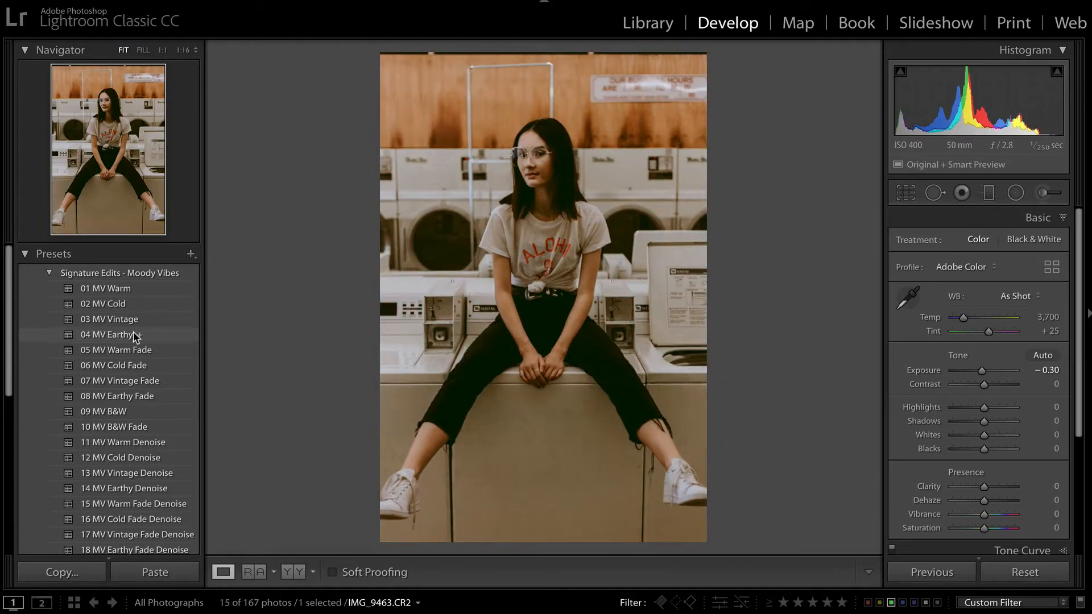
{"action": "left_click", "coordinate": [133, 334]}
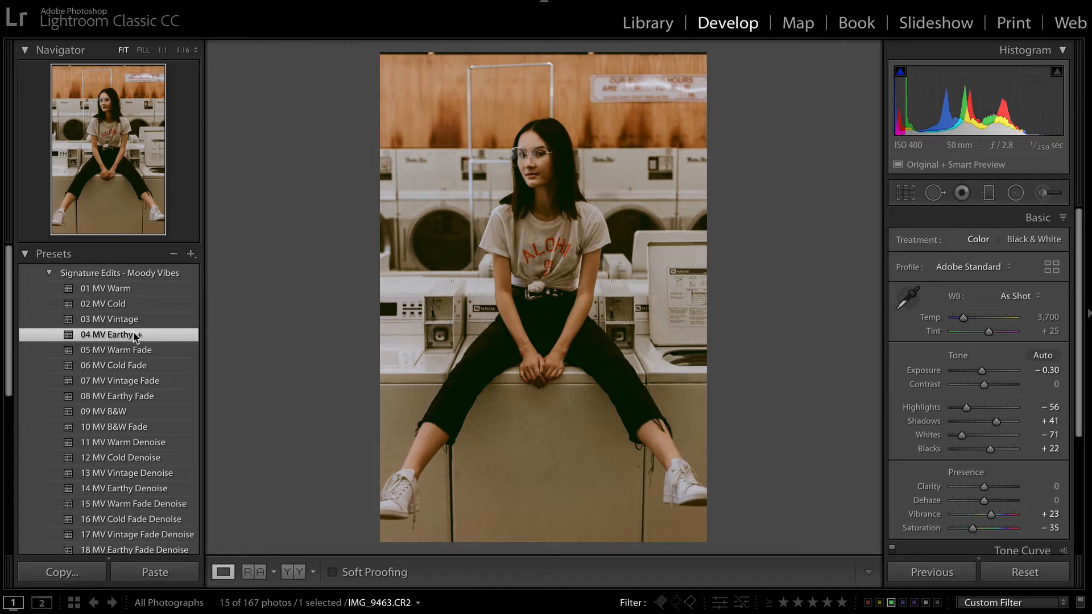
Step: Apply the 01 MV Warm preset to IMG_9801.CR2, and set its temperature to 7,256 and exposure to −0.90
{"action": "key", "text": "Right"}
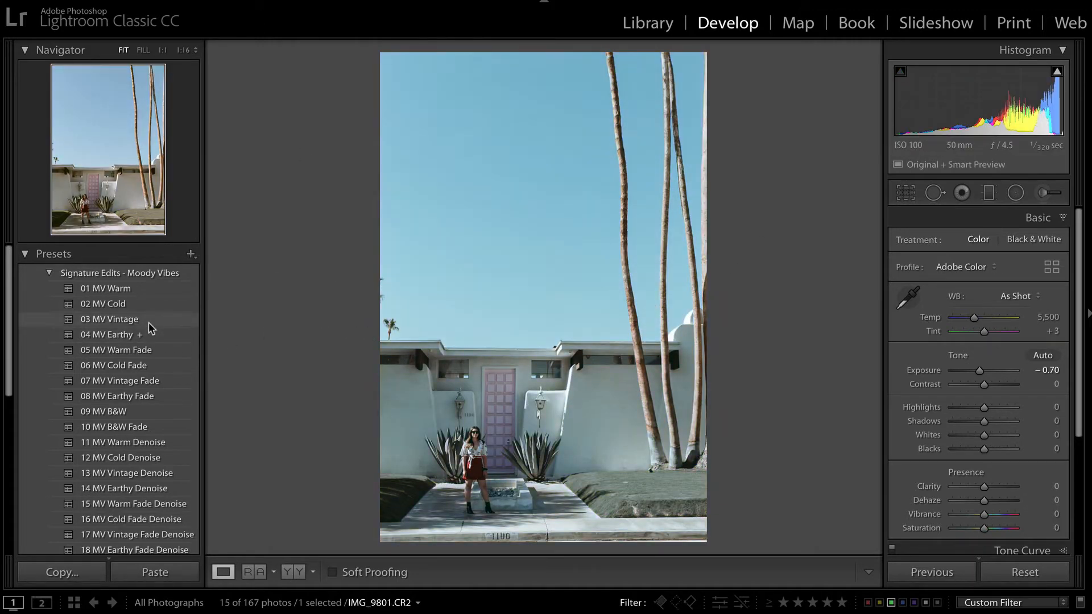
{"action": "left_click", "coordinate": [144, 291]}
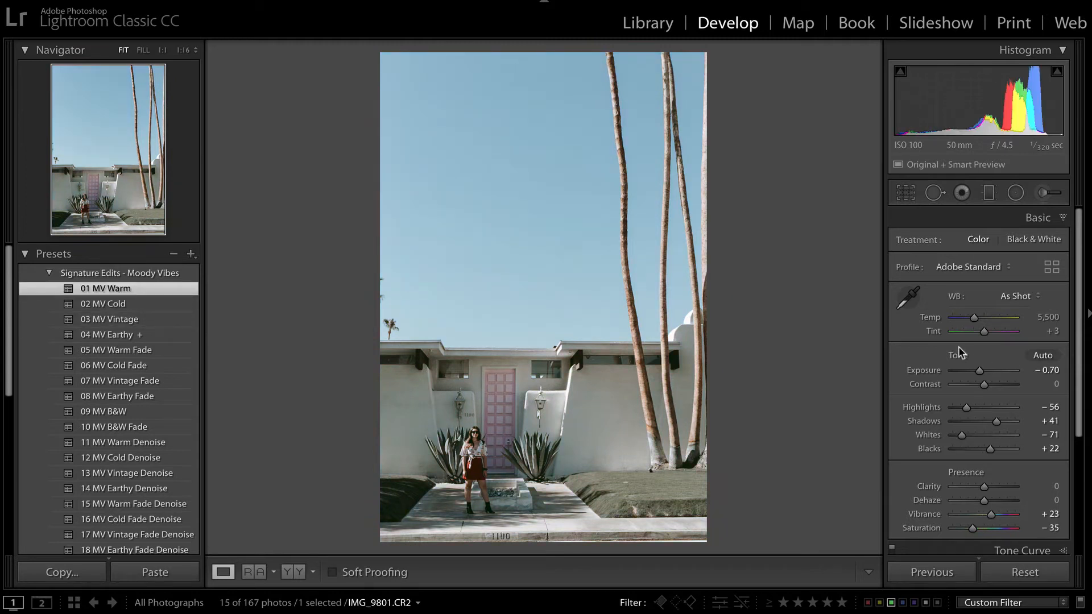
{"action": "left_click_drag", "start_coordinate": [983, 320], "coordinate": [987, 322]}
{"action": "key", "text": "period"}
{"action": "key", "text": "period"}
{"action": "key", "text": "minus"}
{"action": "key", "text": "minus"}
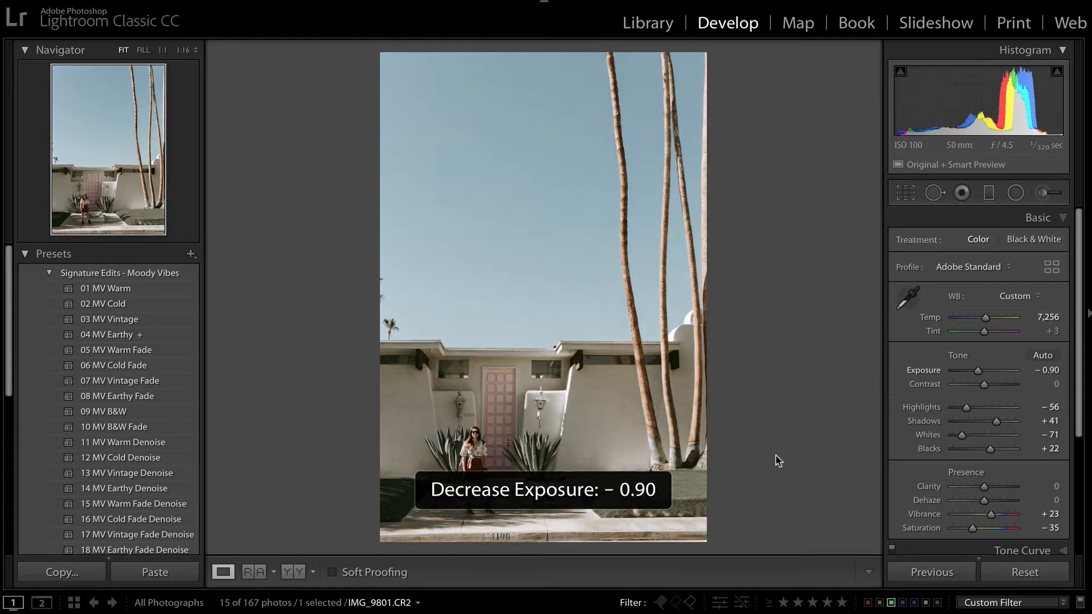
Step: Apply the 08 MV Earthy Fade preset to the desert house IMG_9908.CR2 and the 01 MV Warm preset to IMG_4917.CR2
{"action": "key", "text": "Right"}
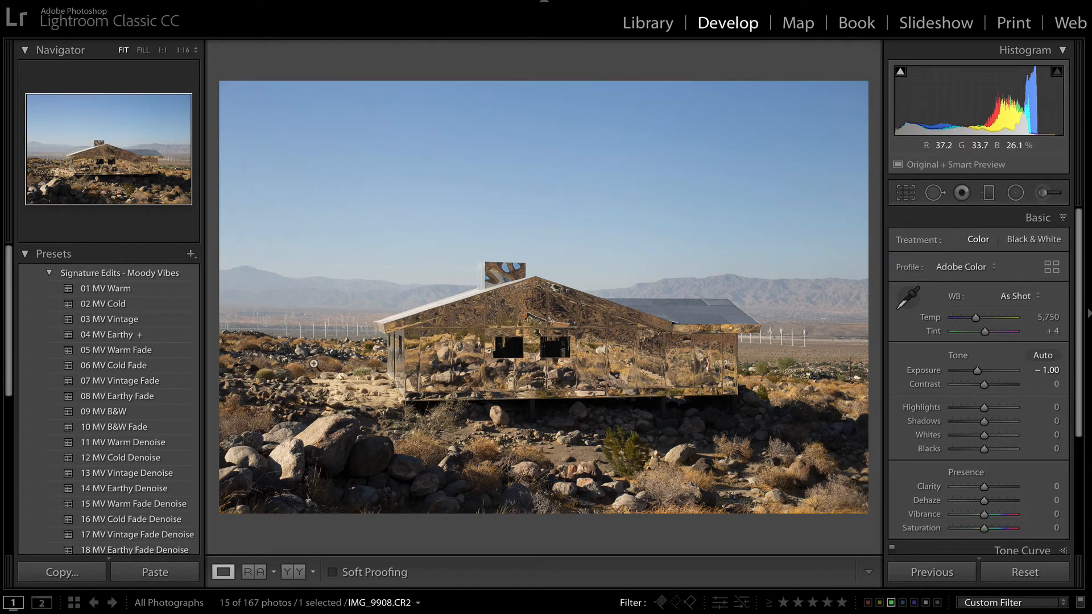
{"action": "left_click", "coordinate": [140, 382]}
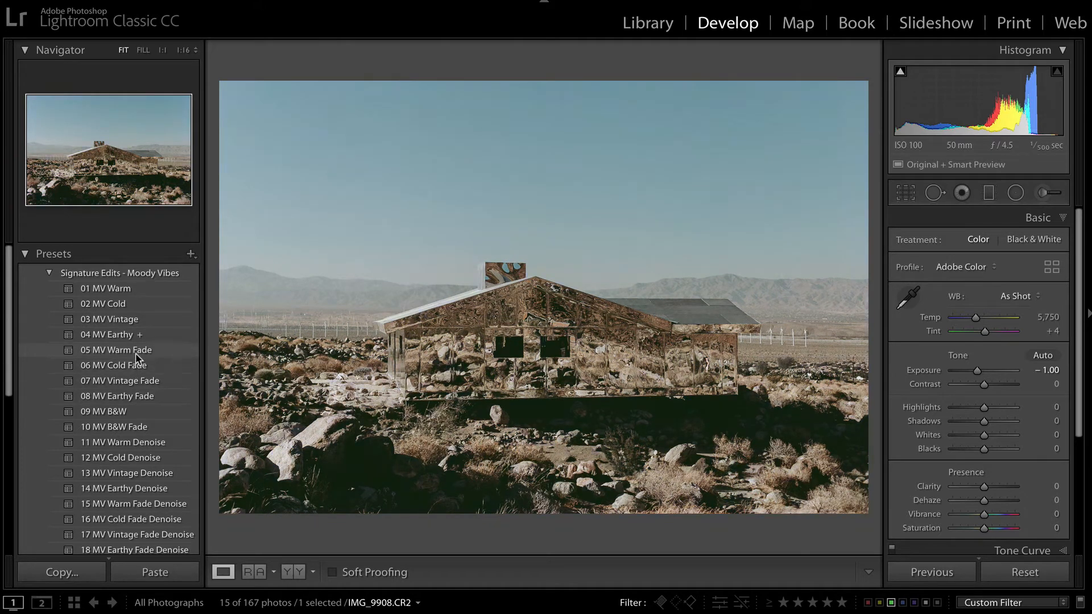
{"action": "left_click", "coordinate": [132, 396]}
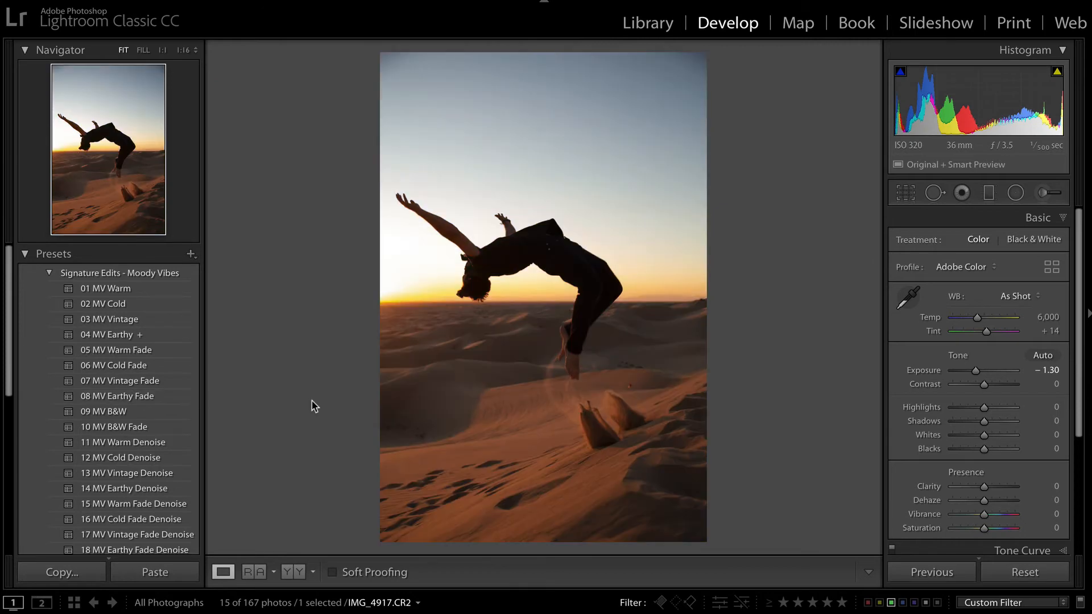
{"action": "left_click", "coordinate": [117, 290]}
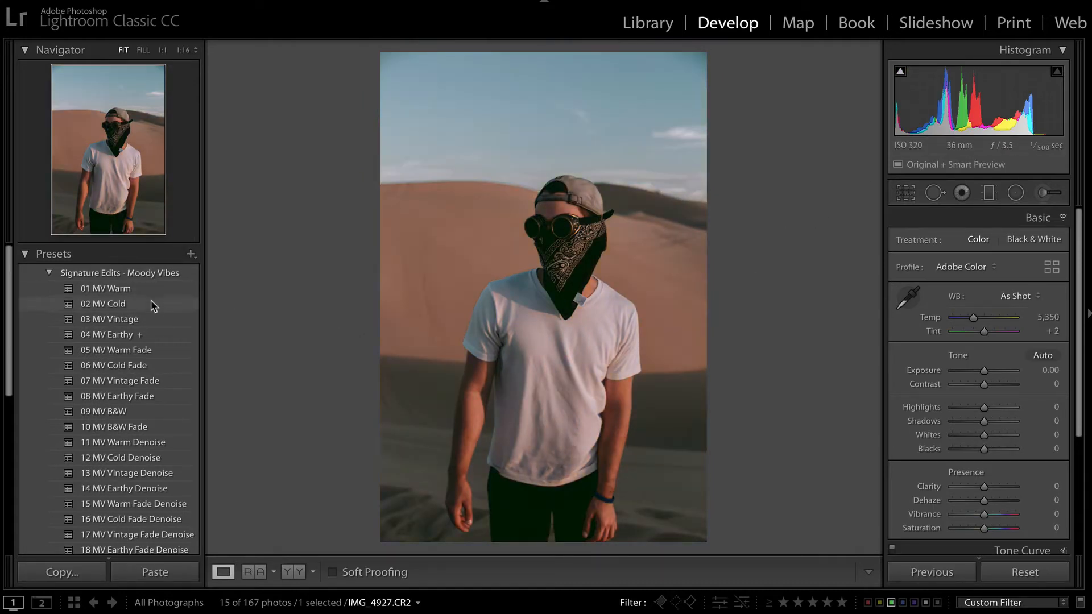
Step: On IMG_4927.CR2, try 04 MV Earthy, switch to the 08 MV Earthy Fade preset, and fine-tune the exposure slightly down
{"action": "left_click", "coordinate": [152, 339]}
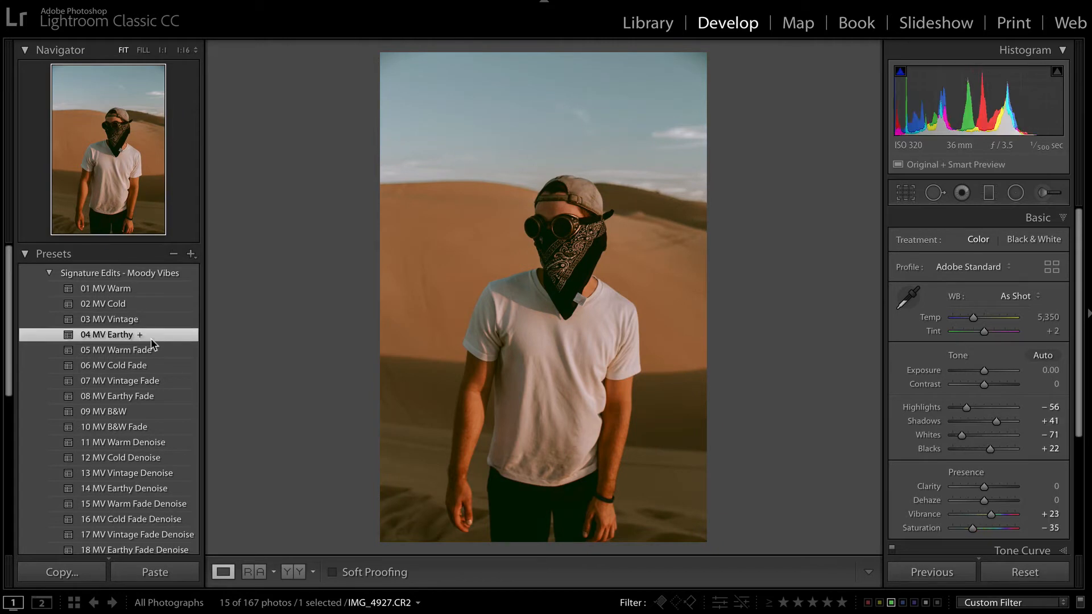
{"action": "left_click", "coordinate": [155, 396]}
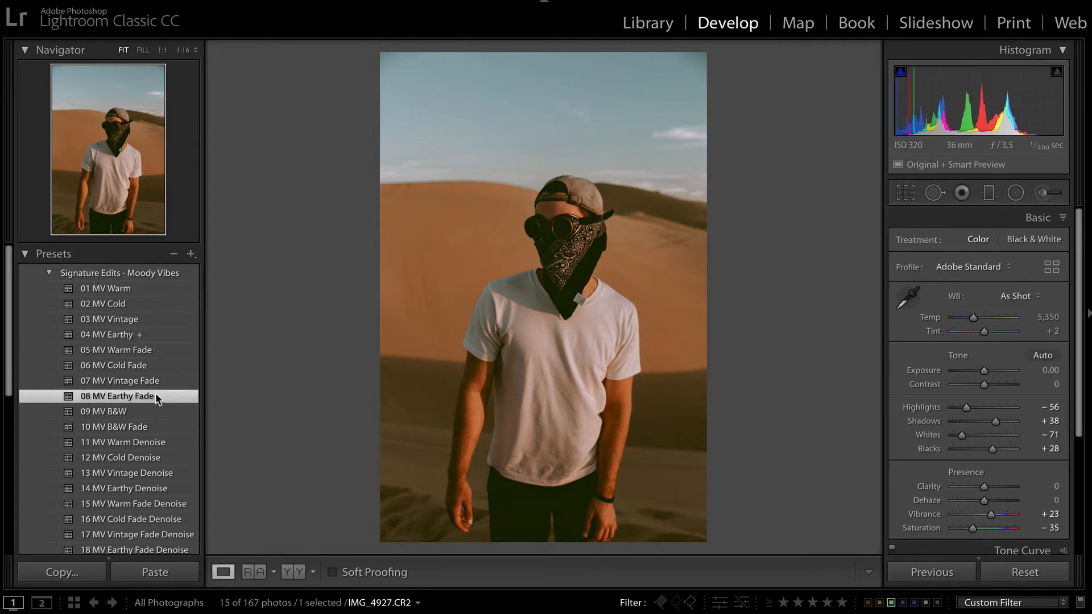
{"action": "key", "text": "equal"}
{"action": "key", "text": "equal"}
{"action": "key", "text": "minus"}
{"action": "key", "text": "minus"}
{"action": "key", "text": "minus"}
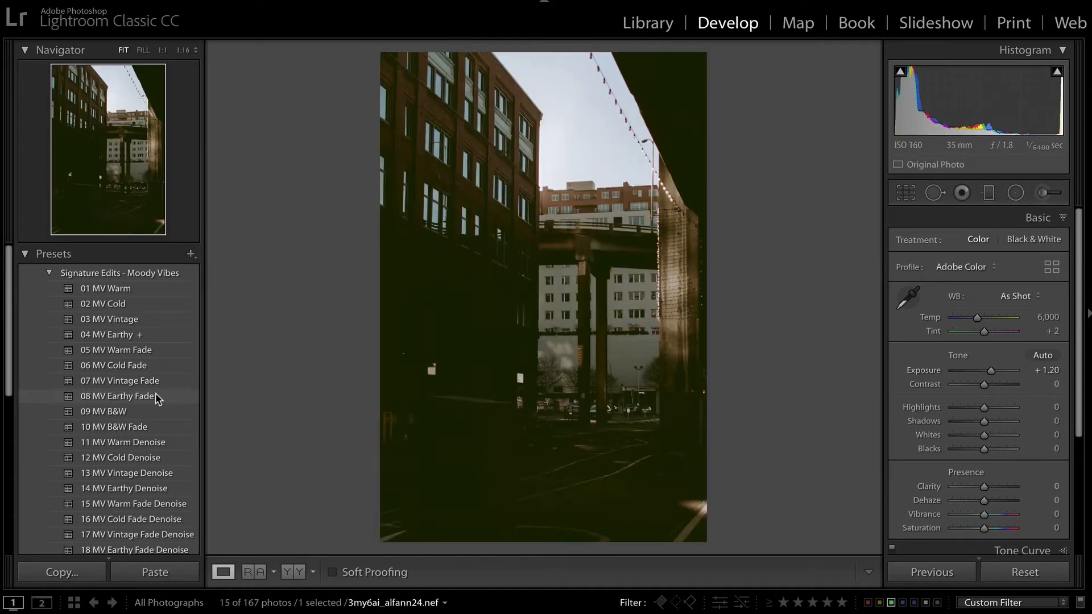
Step: Apply the 07 MV Vintage Fade preset to 3my6ai_alfann24.nef with slightly lower exposure, and the 08 MV Earthy Fade preset to IMG_9624.CR2
{"action": "left_click", "coordinate": [155, 393]}
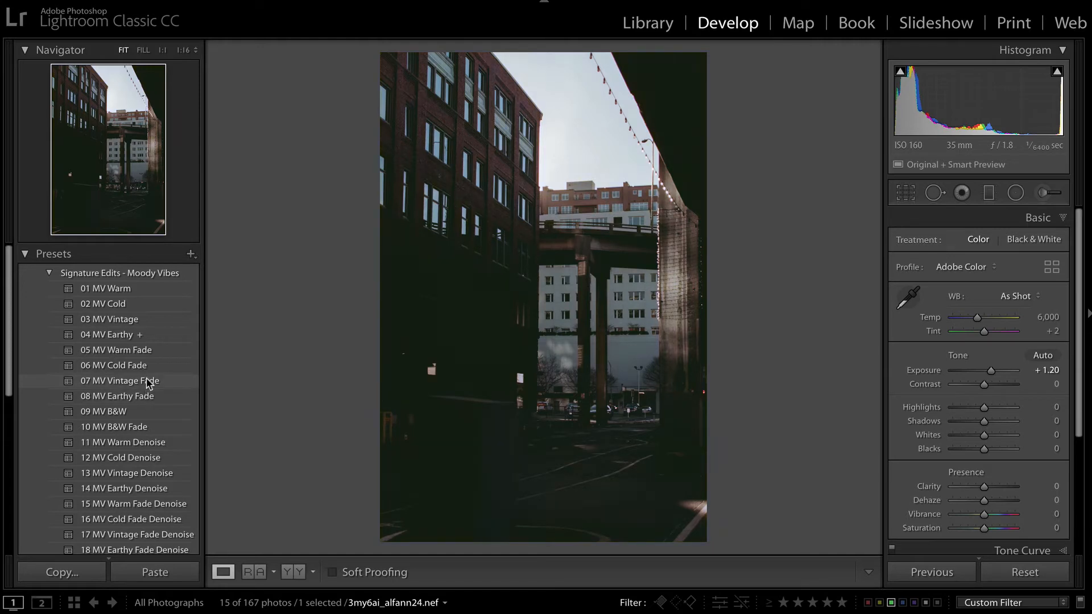
{"action": "left_click", "coordinate": [147, 383]}
{"action": "key", "text": "minus"}
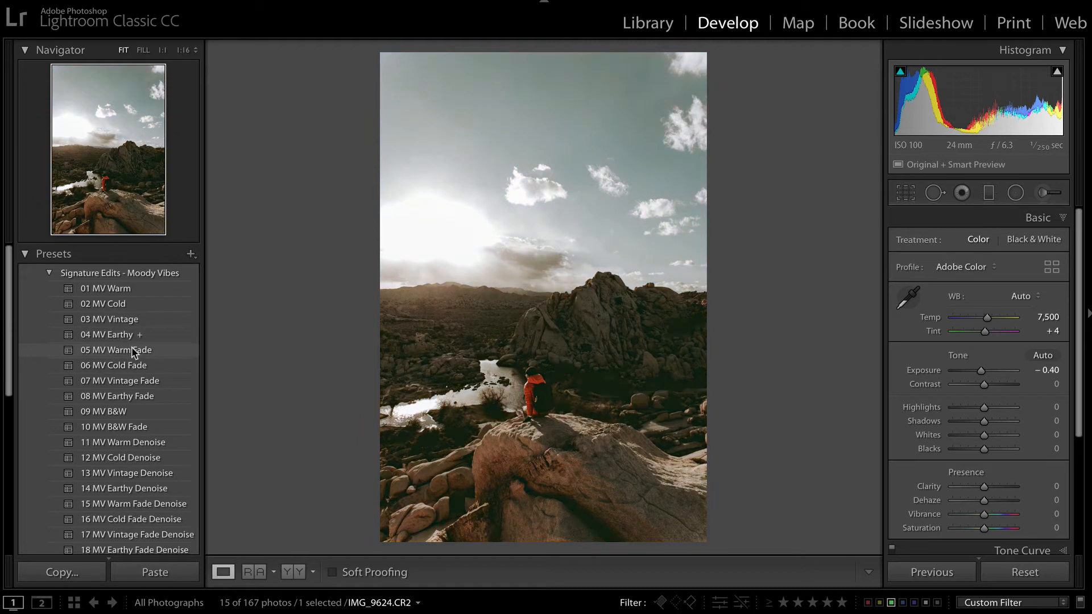
{"action": "left_click", "coordinate": [136, 398]}
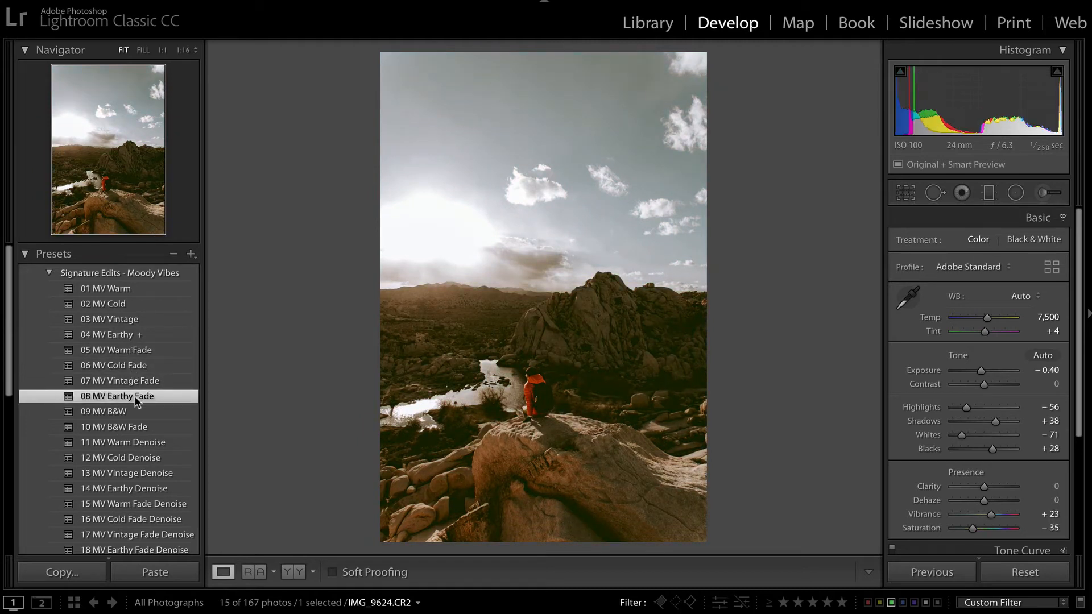
Step: Apply the 01 MV Warm preset to xnnkah_llucams.cr2 and set its exposure to +0.20
{"action": "key", "text": "Right"}
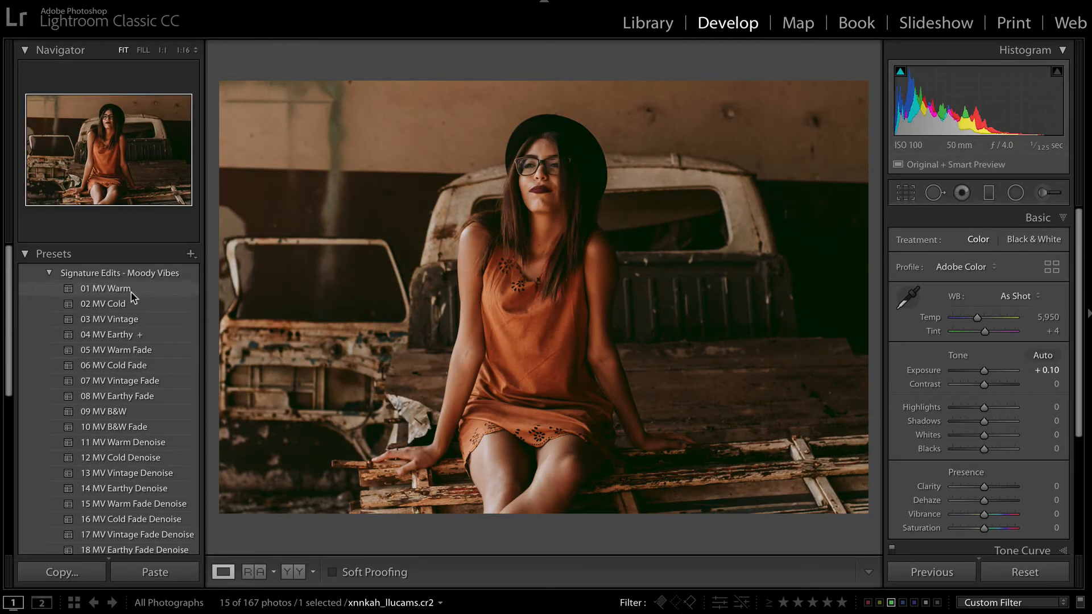
{"action": "left_click", "coordinate": [132, 293]}
{"action": "key", "text": "equal"}
{"action": "key", "text": "equal"}
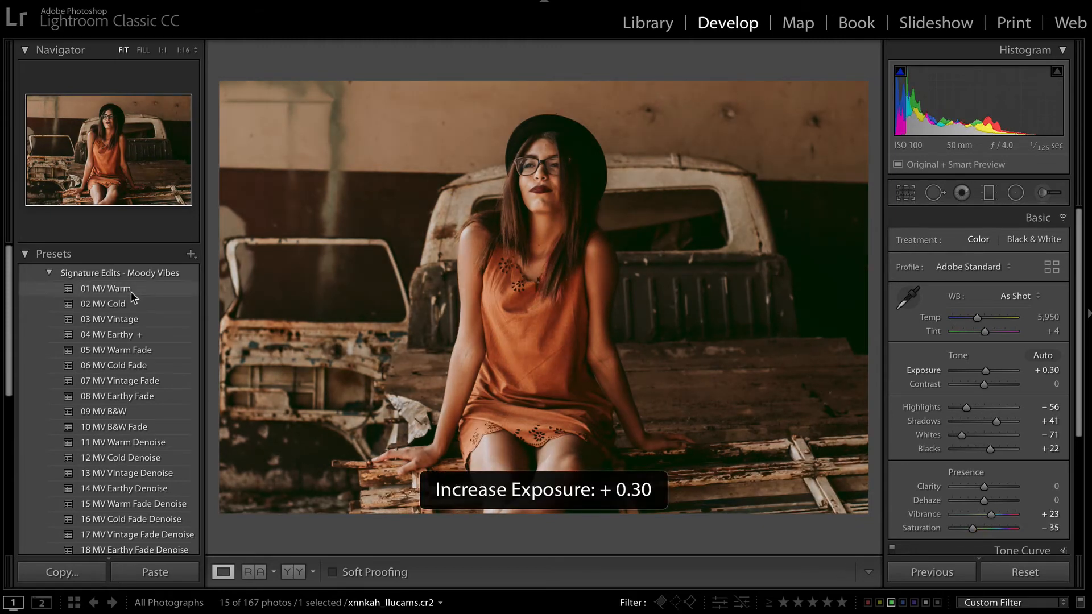
{"action": "key", "text": "minus"}
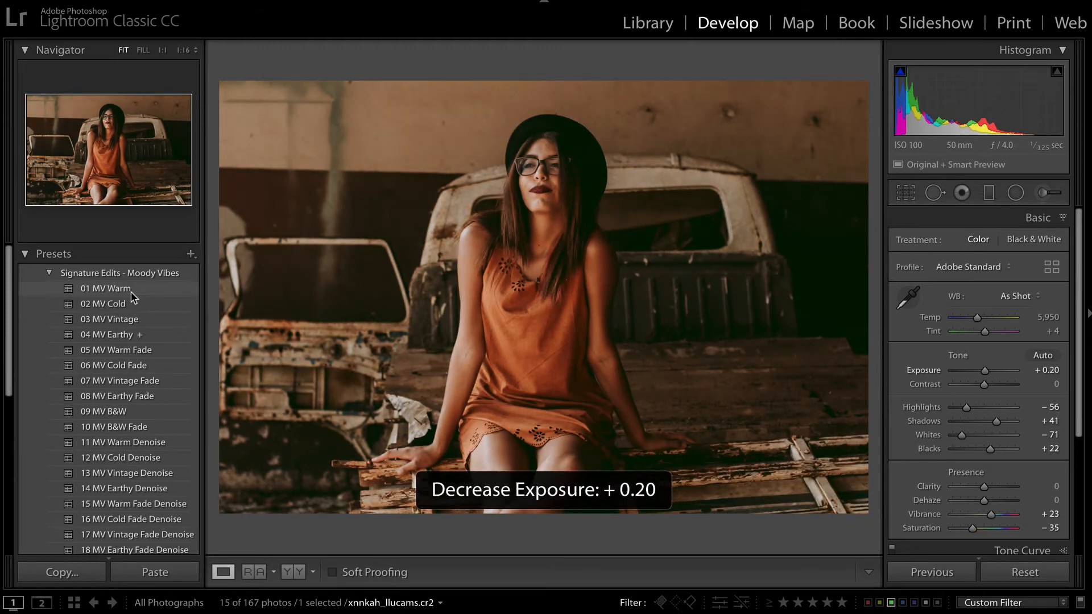
Step: Apply the 04 MV Earthy preset to the red-jacket mountain photo IMG_2014.CR2 and set its exposure to +0.10
{"action": "key", "text": "Right"}
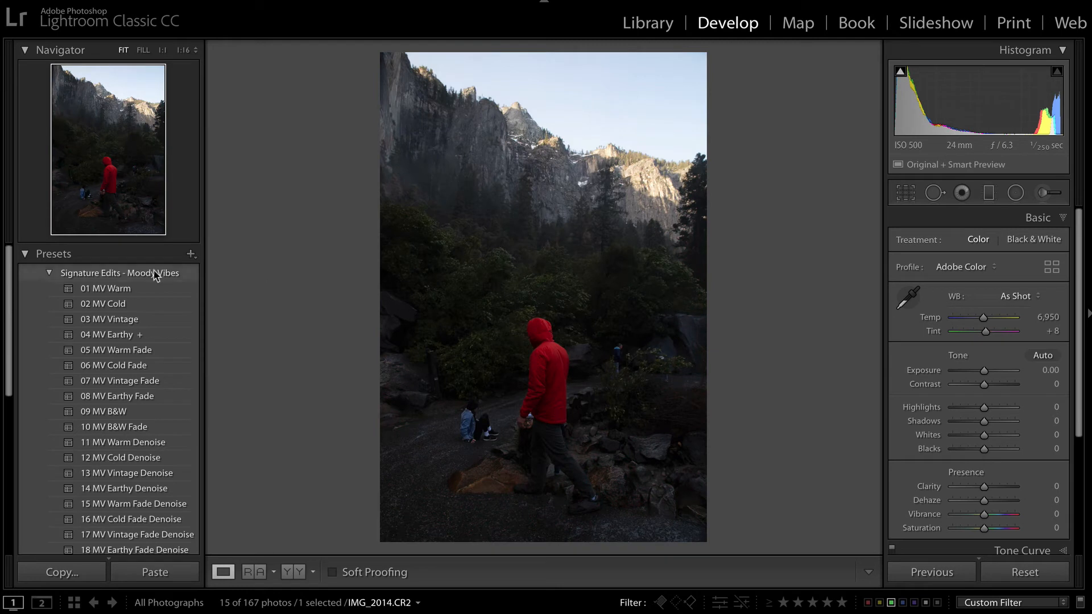
{"action": "left_click", "coordinate": [129, 333]}
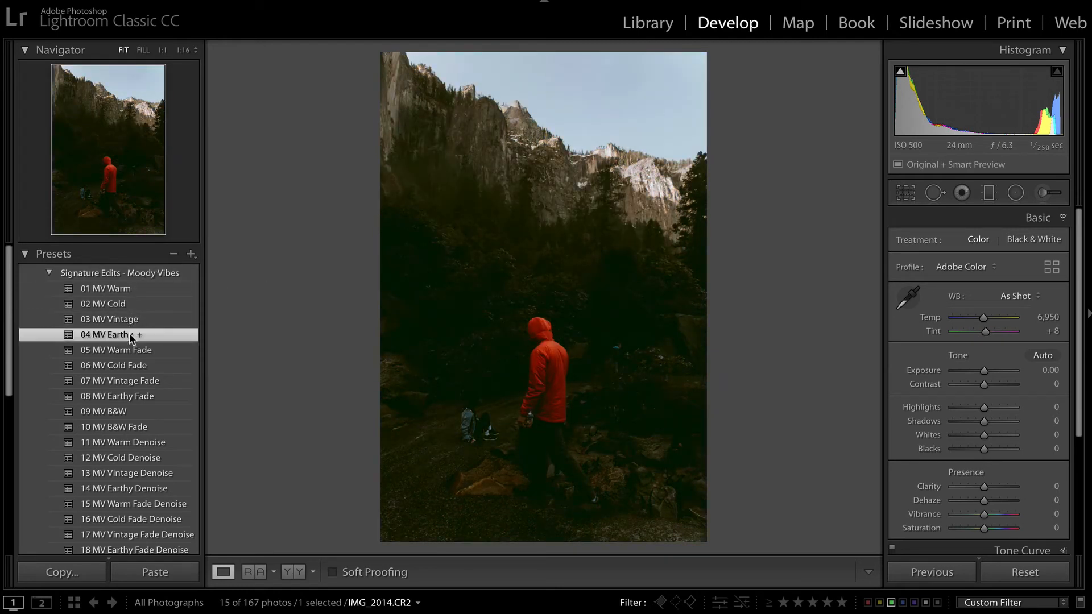
{"action": "key", "text": "minus"}
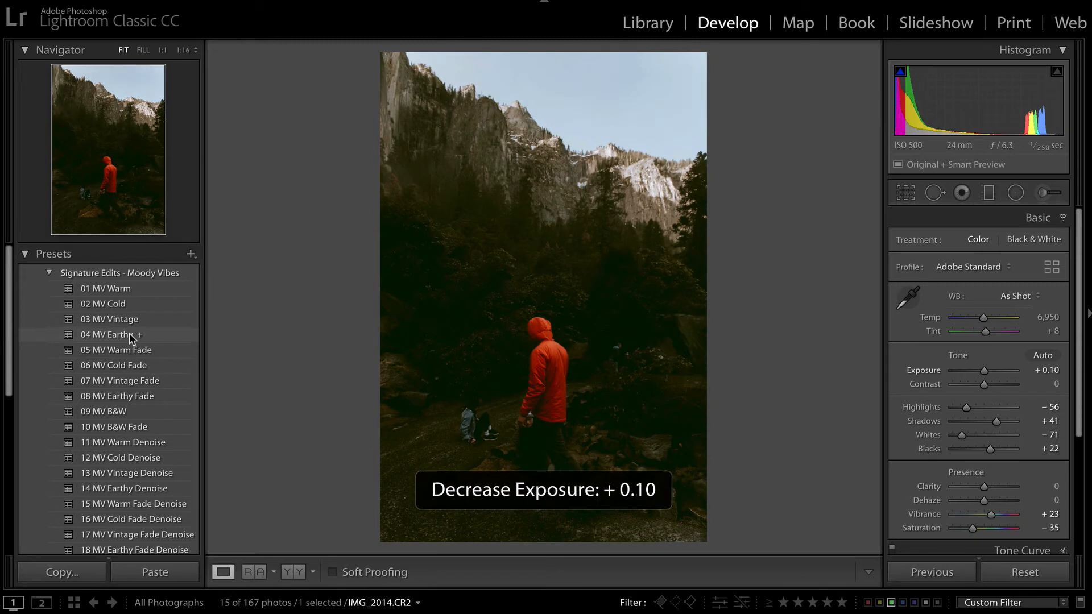
Step: Mask the sky with an auto-masked Adjustment Brush of size 49, and check the coverage with the mask overlay
{"action": "key", "text": "k"}
{"action": "left_click", "coordinate": [184, 50]}
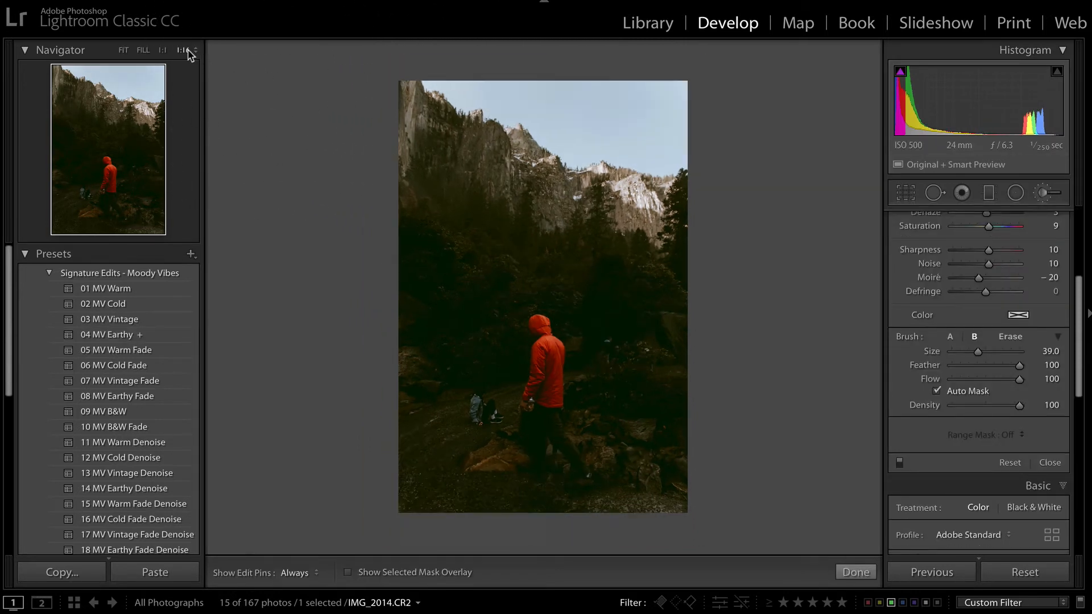
{"action": "key", "text": "bracketright"}
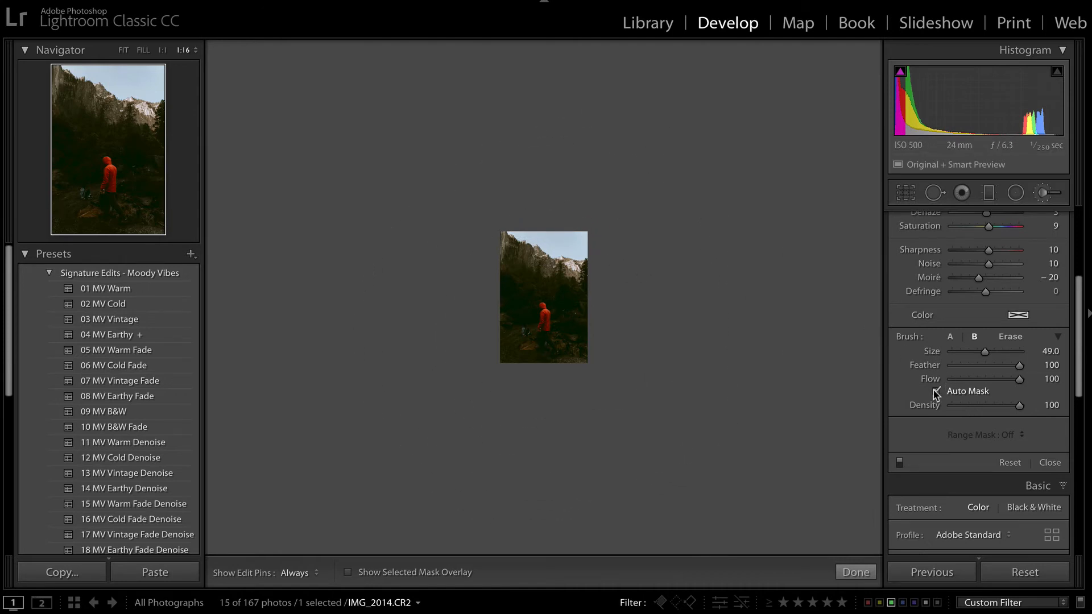
{"action": "left_click", "coordinate": [559, 243]}
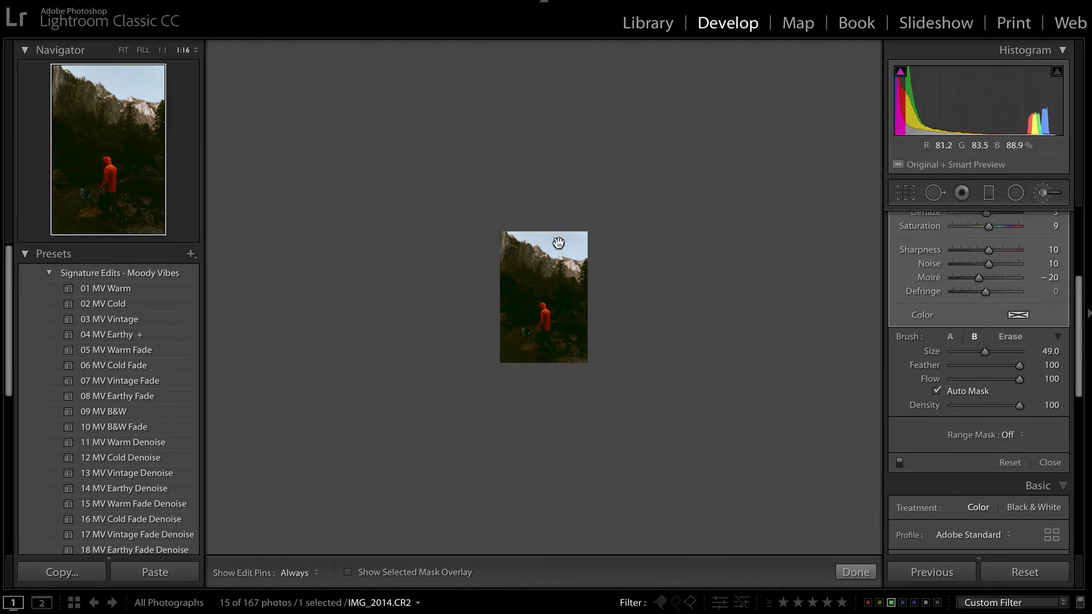
{"action": "key", "text": "o"}
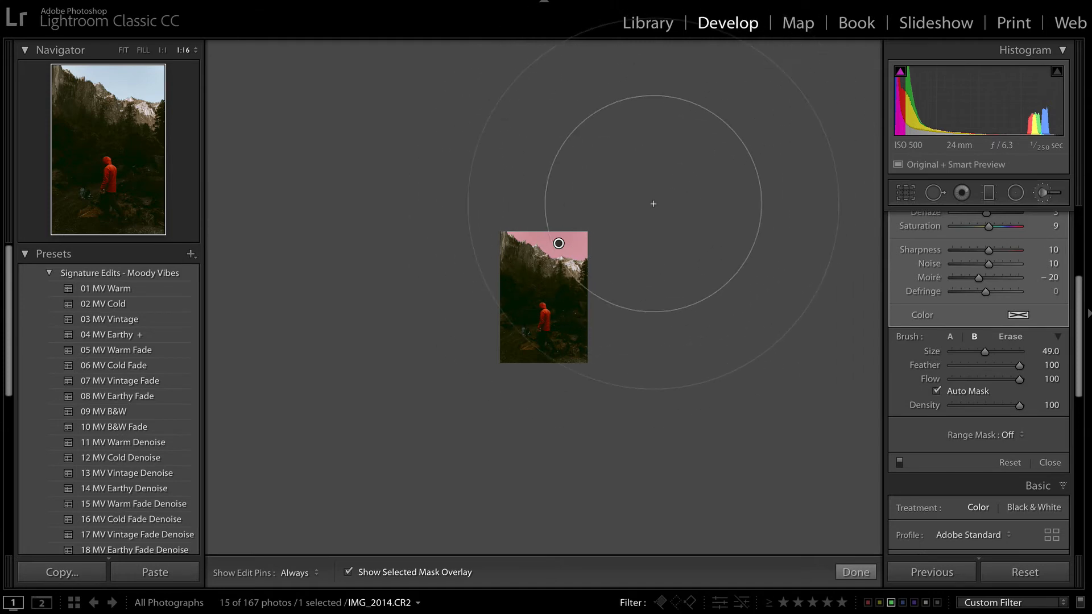
{"action": "key", "text": "o"}
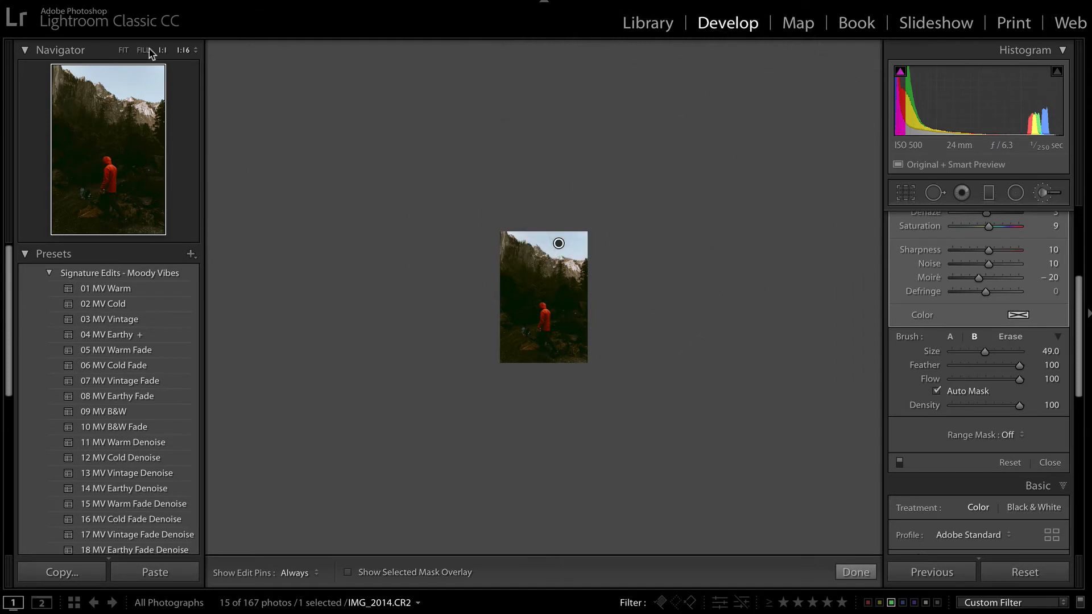
{"action": "left_click", "coordinate": [124, 50]}
Step: Switch the sky brush effect to 12 Water | Sky | POP and set its exposure to −0.91, contrast to 72 and saturation to 5
{"action": "scroll", "coordinate": [992, 240], "scroll_direction": "up", "scroll_amount": 5}
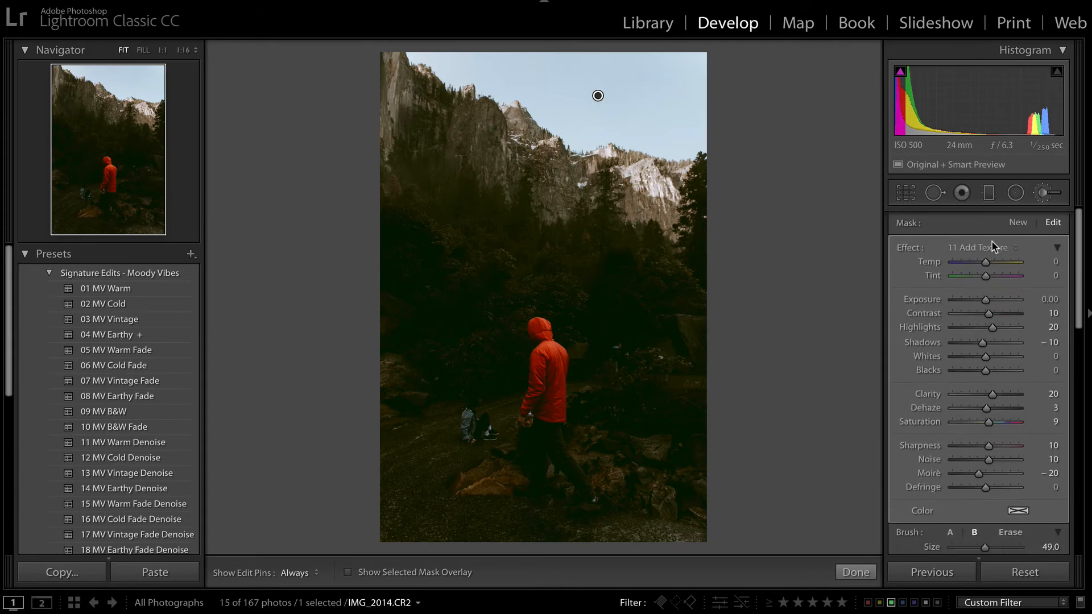
{"action": "left_click", "coordinate": [971, 244]}
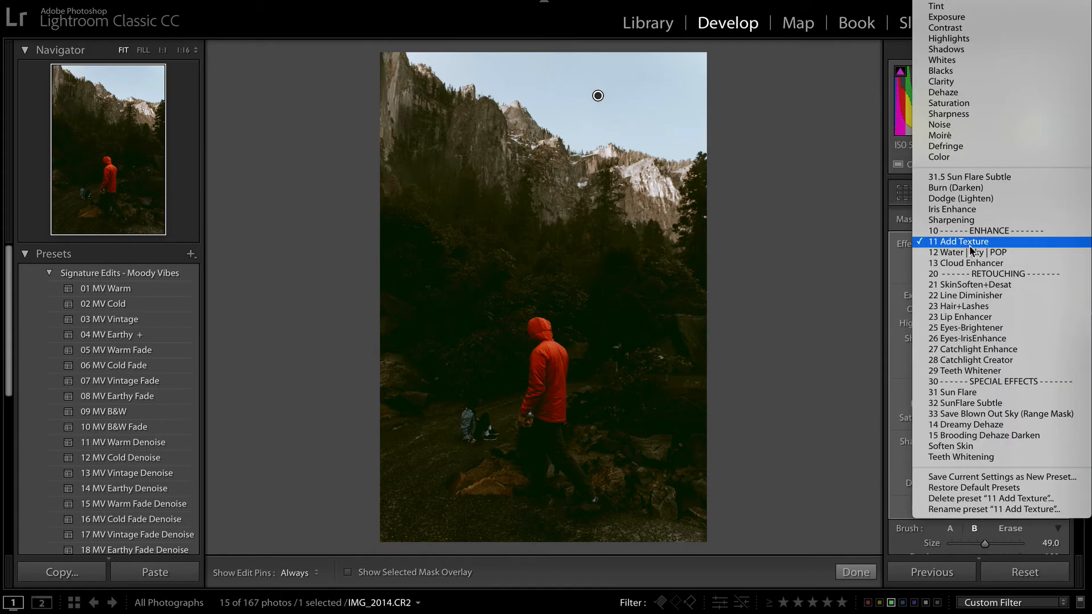
{"action": "left_click", "coordinate": [972, 252]}
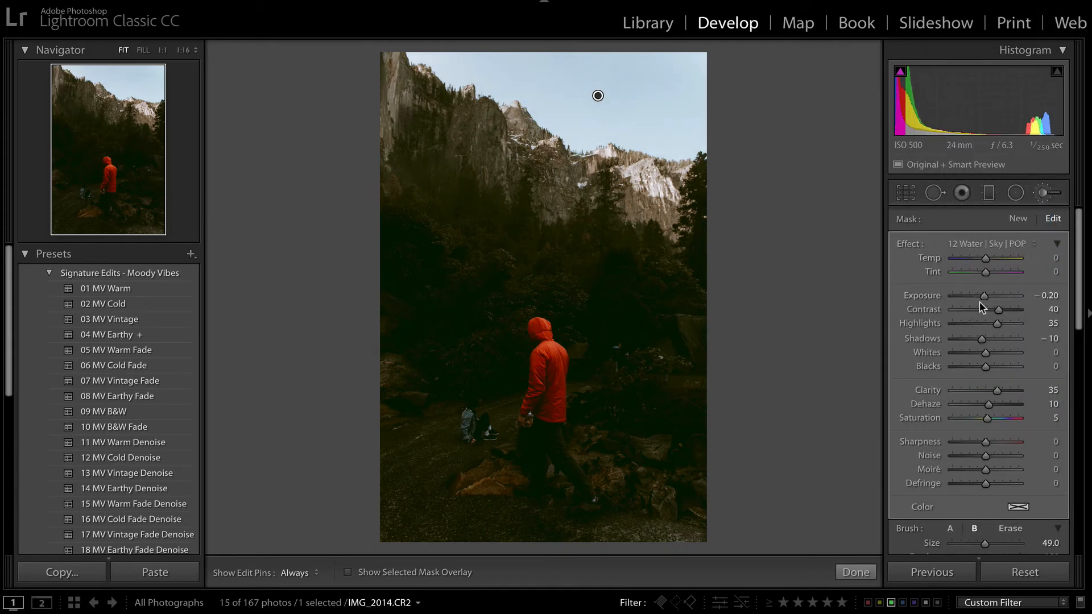
{"action": "left_click_drag", "start_coordinate": [978, 296], "coordinate": [978, 297]}
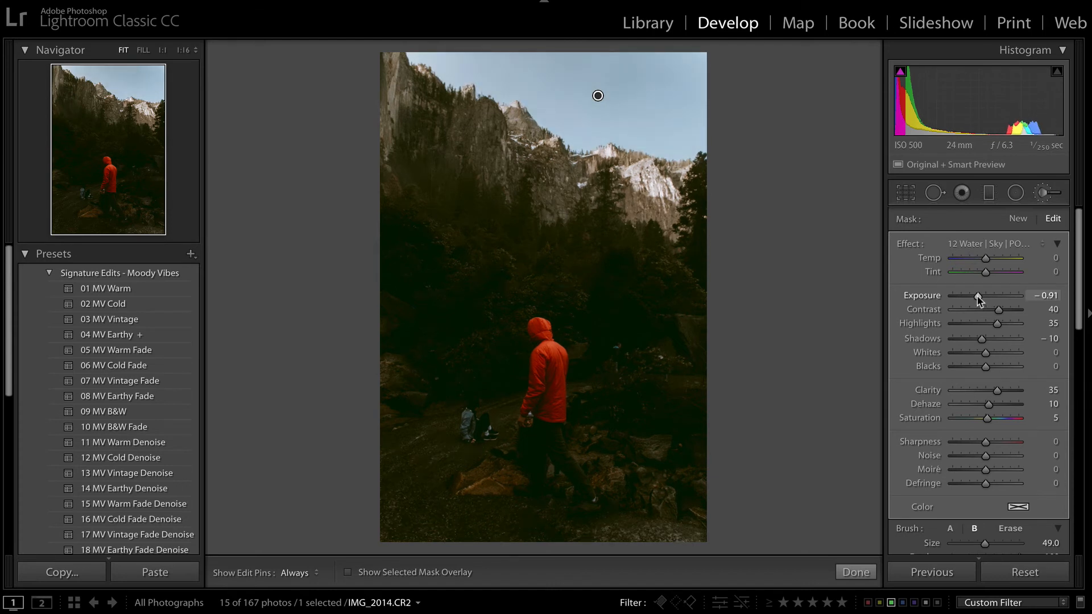
{"action": "left_click_drag", "start_coordinate": [998, 309], "coordinate": [1010, 309]}
{"action": "left_click", "coordinate": [996, 420]}
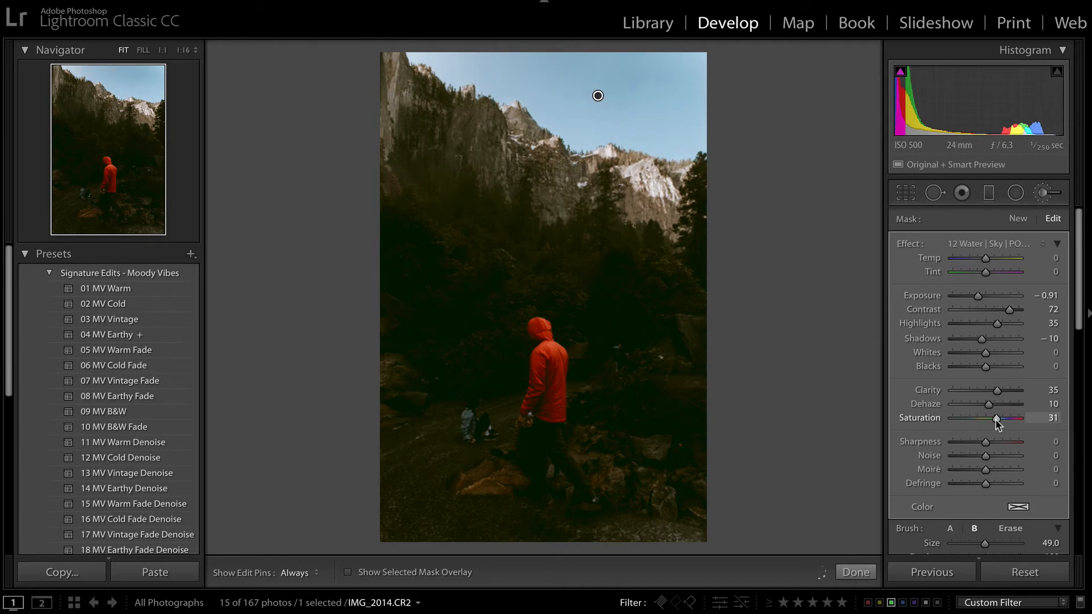
{"action": "left_click_drag", "start_coordinate": [995, 418], "coordinate": [986, 418]}
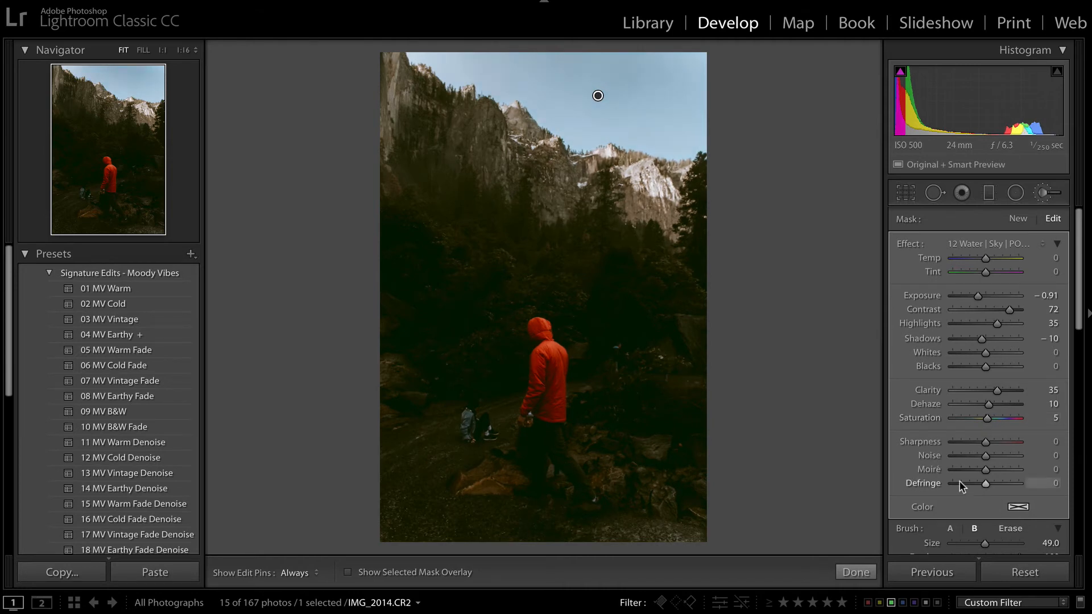
Step: Try resetting the sky brush adjustments, undo the reset to compare, and leave the Adjustment Brush
{"action": "scroll", "coordinate": [961, 486], "scroll_direction": "down", "scroll_amount": 3}
{"action": "left_click", "coordinate": [1010, 497]}
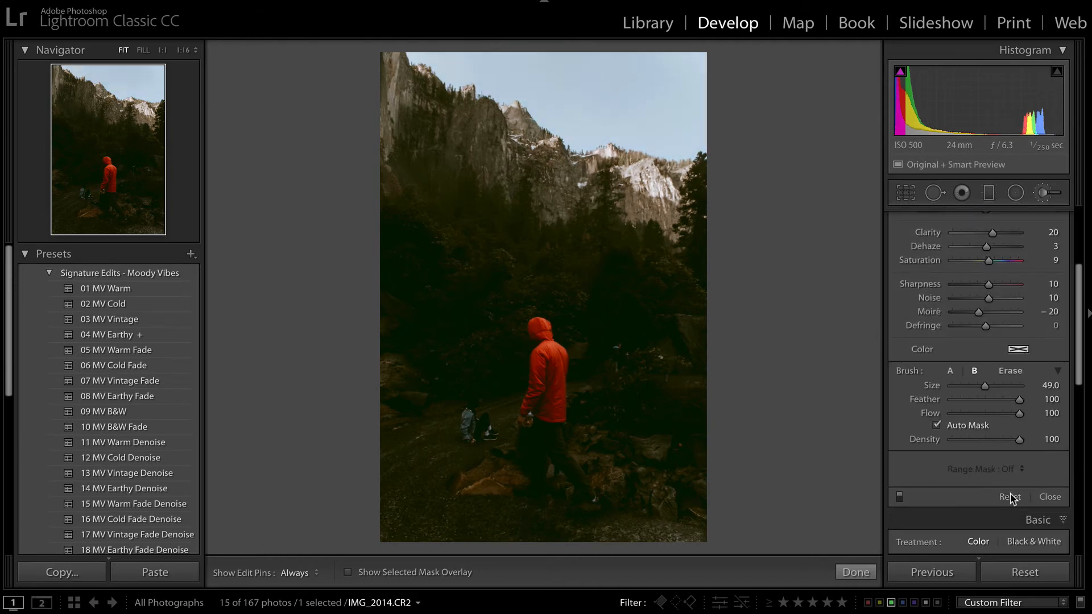
{"action": "key", "text": "ctrl+z"}
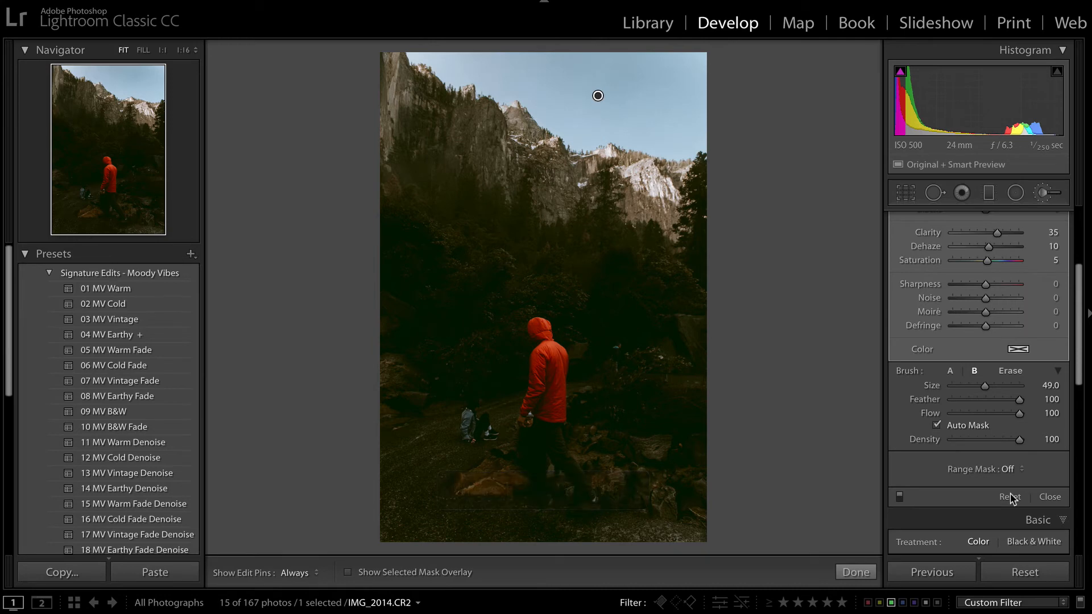
{"action": "left_click", "coordinate": [1010, 497]}
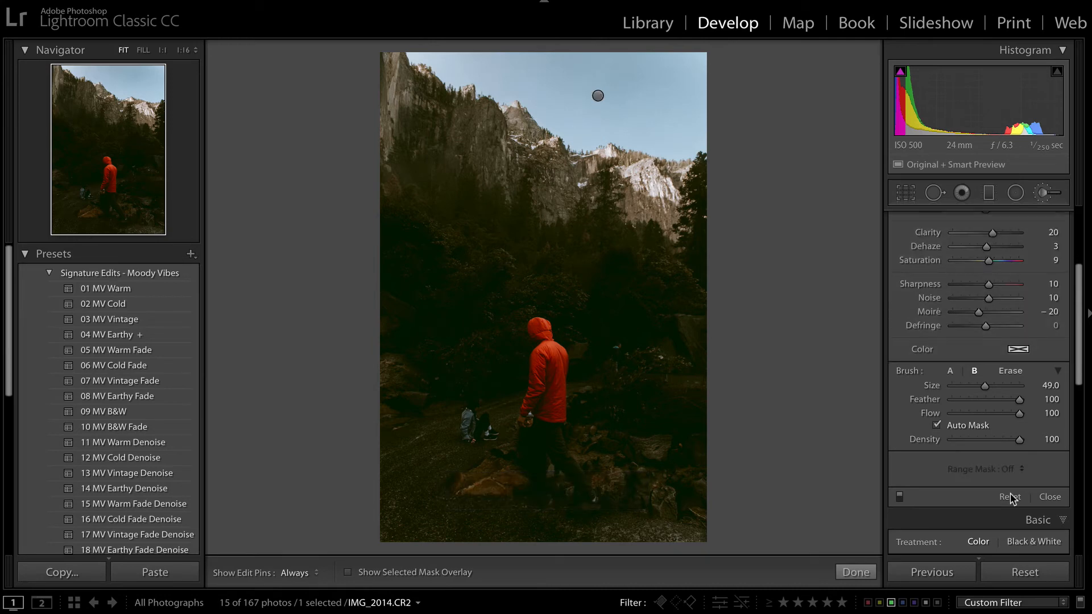
{"action": "key", "text": "k"}
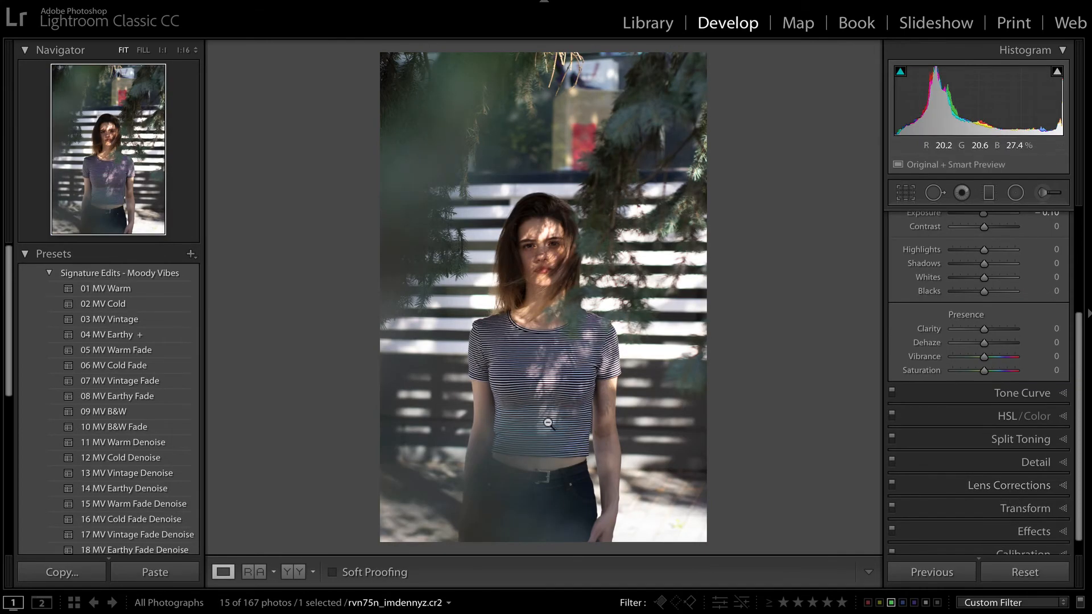
Step: Compare presets on the striped-shirt portrait rvn75n_imdennyz.cr2, settle on 04 MV Earthy, and set the exposure to 0
{"action": "left_click", "coordinate": [137, 288]}
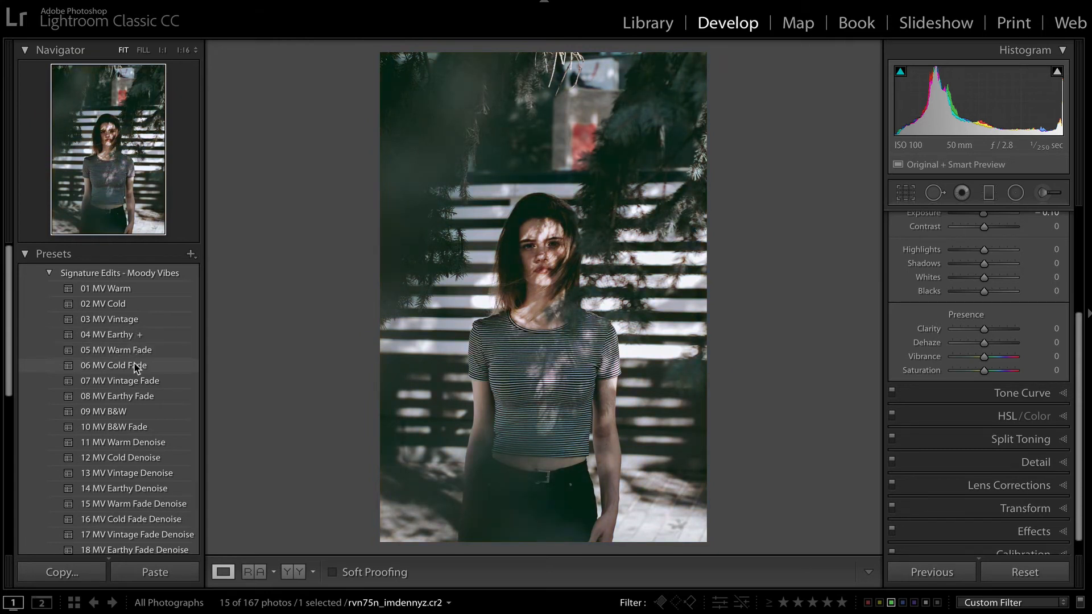
{"action": "left_click", "coordinate": [135, 394]}
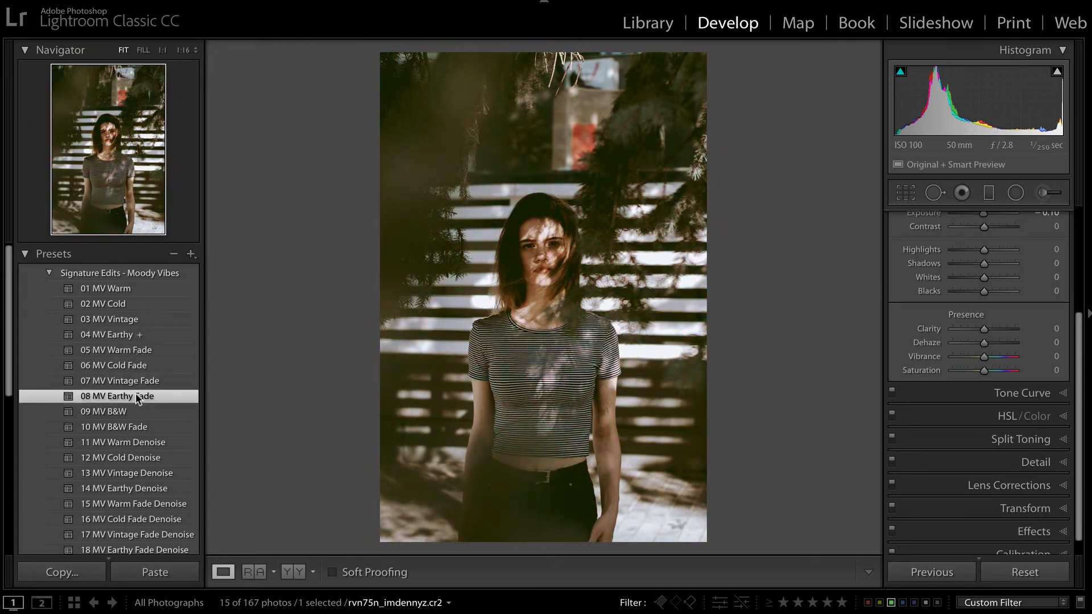
{"action": "left_click", "coordinate": [121, 335]}
{"action": "key", "text": "equal"}
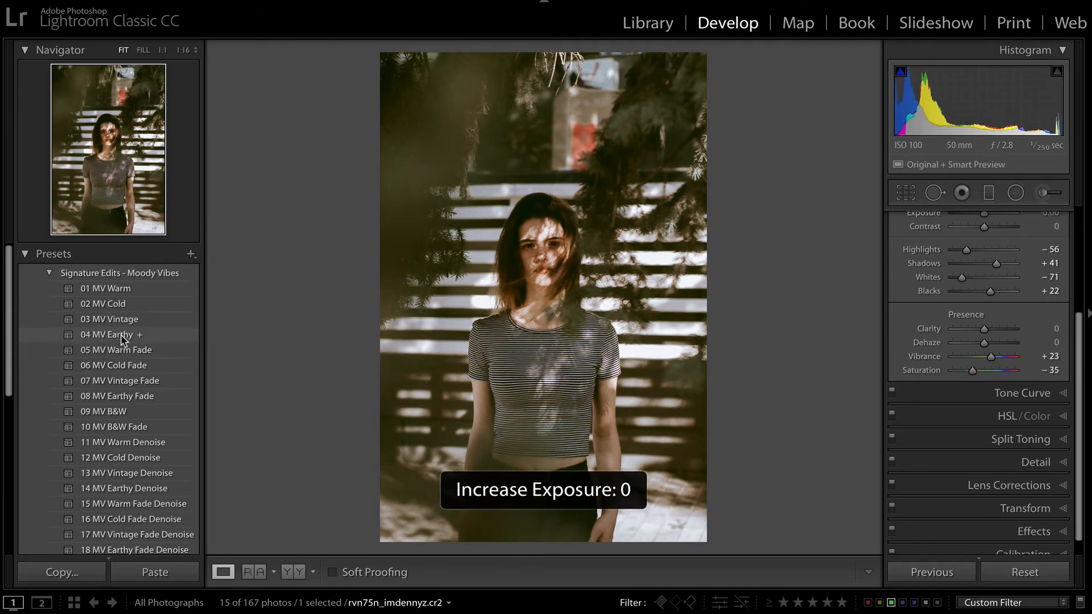
Step: Apply the 11 MV Warm Denoise preset to the foggy city photo zas9wi_d8az.cr2 and review its sharpening and noise reduction settings
{"action": "key", "text": "Right"}
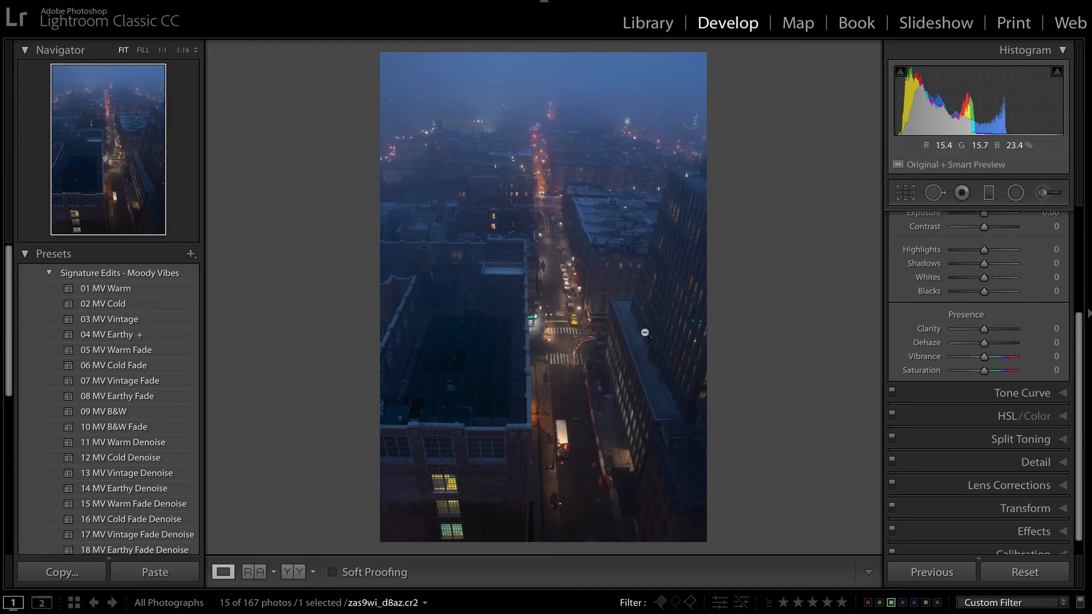
{"action": "key", "text": "Right"}
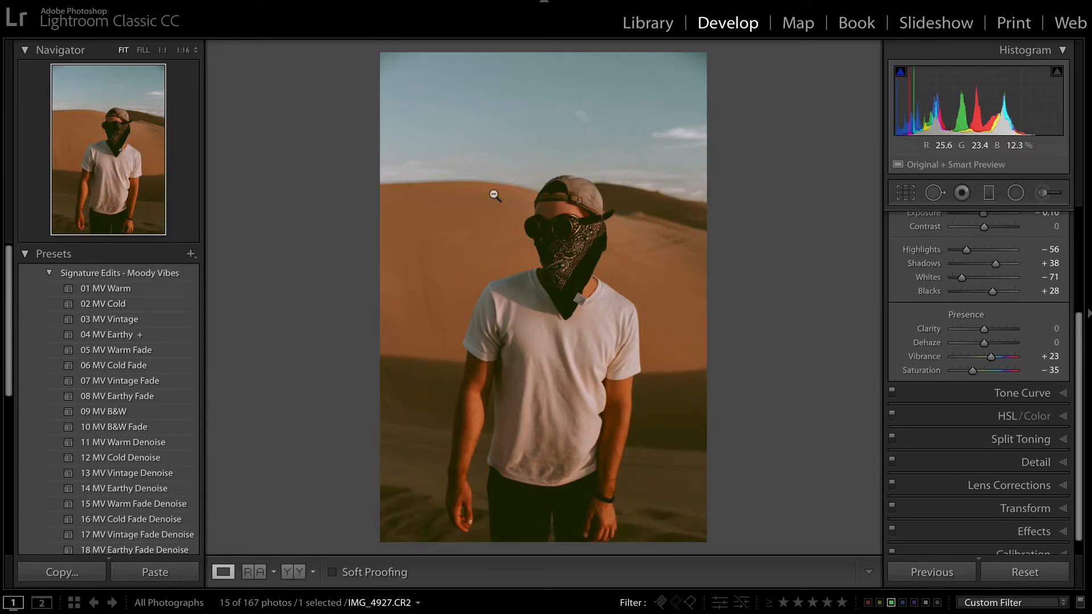
{"action": "key", "text": "Left"}
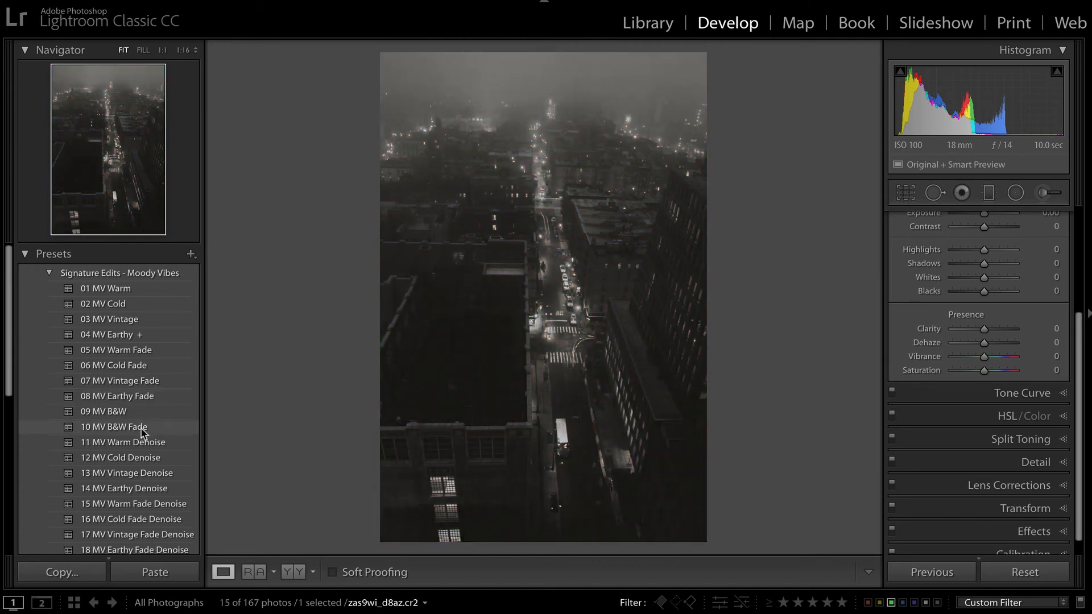
{"action": "scroll", "coordinate": [142, 432], "scroll_direction": "down", "scroll_amount": 5}
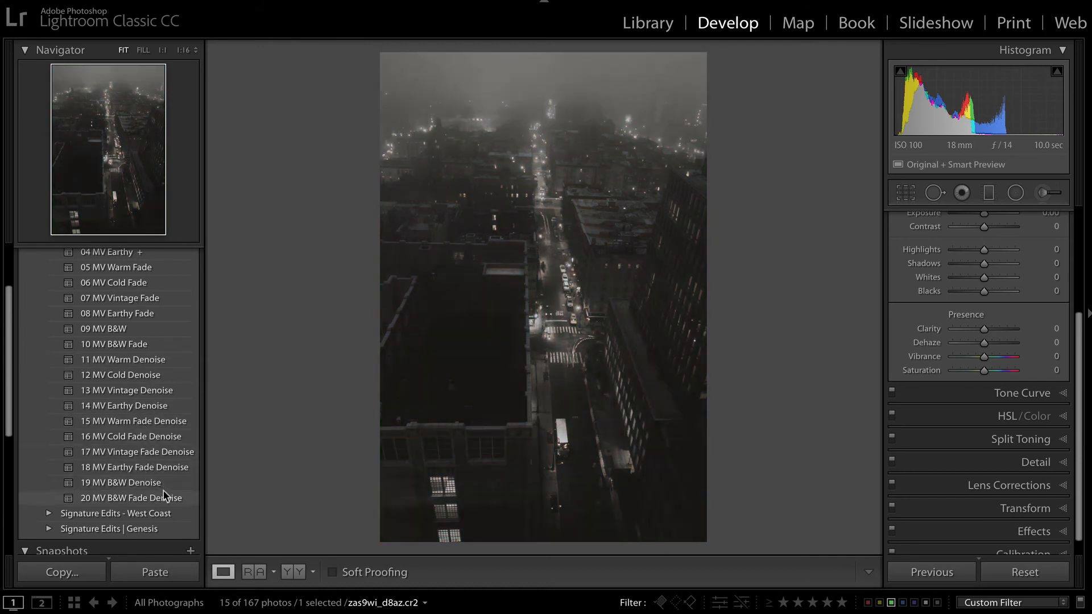
{"action": "left_click", "coordinate": [123, 359]}
{"action": "left_click", "coordinate": [961, 462]}
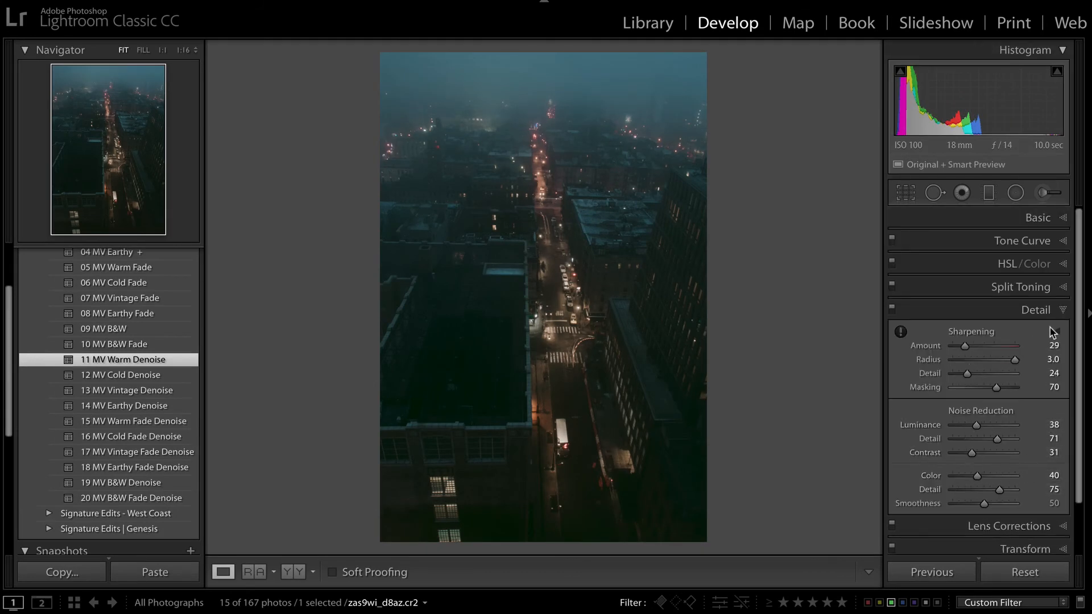
{"action": "left_click", "coordinate": [1060, 310]}
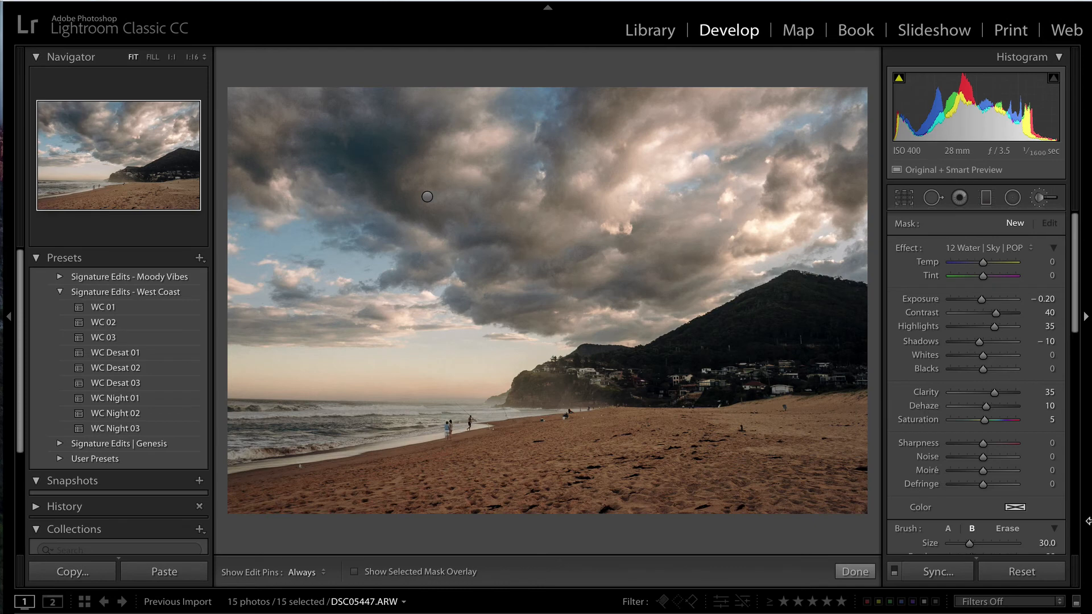
Step: Look through the Adjustment Brush effect presets for enhancing, retouching and special effects on DSC05447.ARW
{"action": "left_click", "coordinate": [992, 247]}
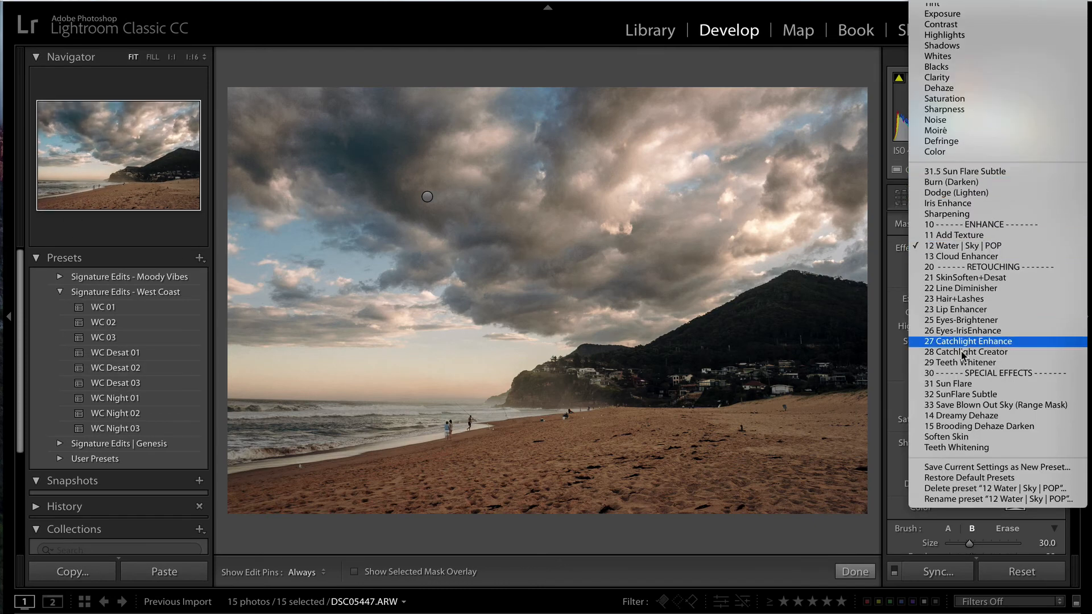
{"action": "left_click", "coordinate": [893, 341]}
Step: Review the Signature Edits export presets from 1 - Prints to 5 - Instagram (1080px) for the 15 selected photos, and cancel the export
{"action": "key", "text": "super+shift+e"}
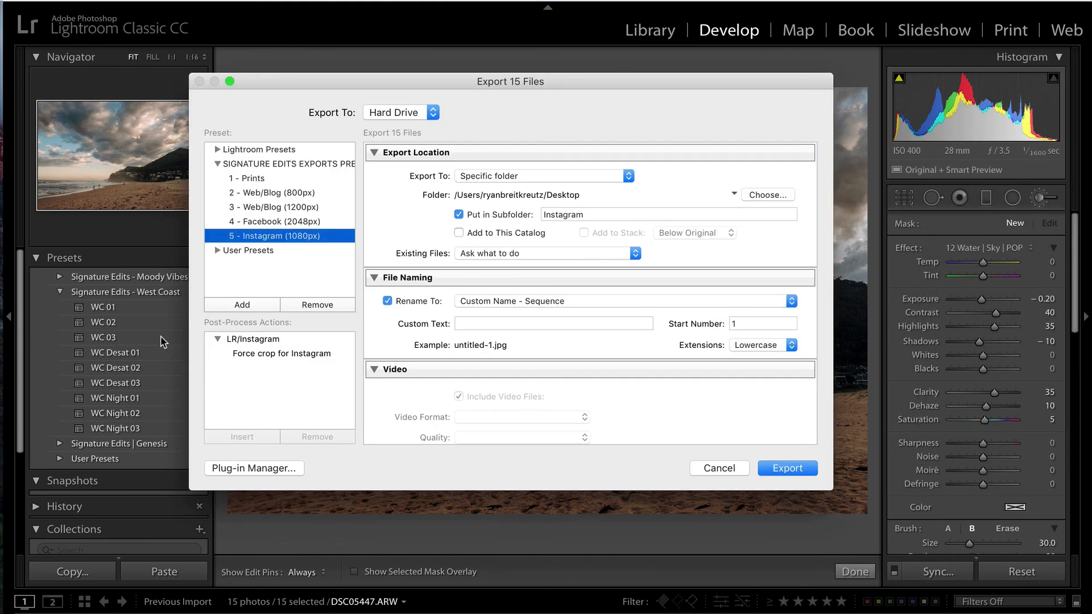
{"action": "left_click", "coordinate": [247, 178]}
{"action": "left_click", "coordinate": [261, 194]}
{"action": "left_click", "coordinate": [268, 208]}
{"action": "left_click", "coordinate": [273, 222]}
{"action": "left_click", "coordinate": [280, 235]}
{"action": "left_click", "coordinate": [719, 468]}
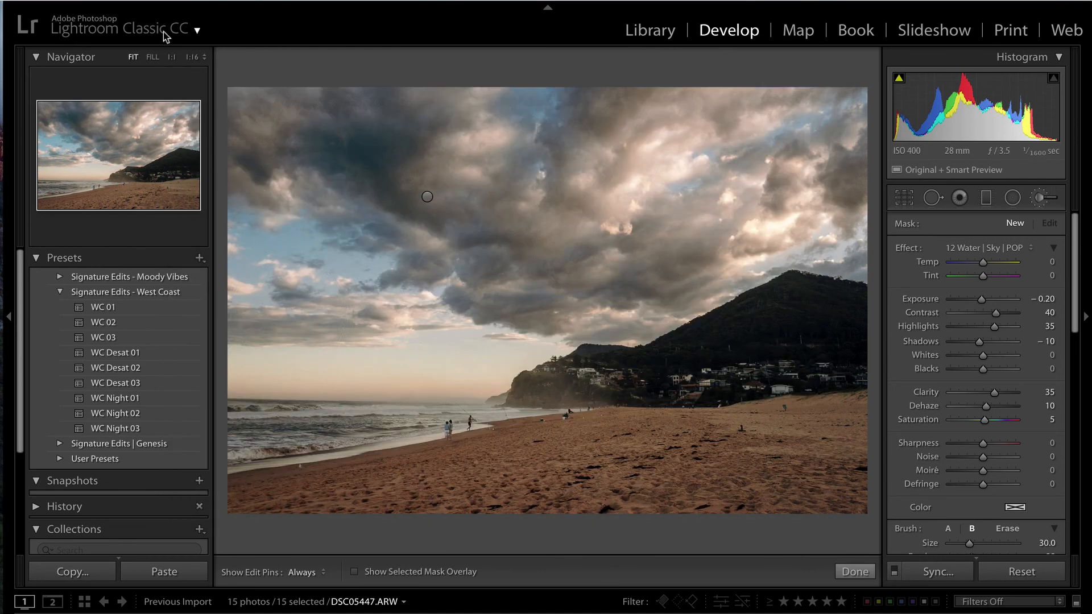